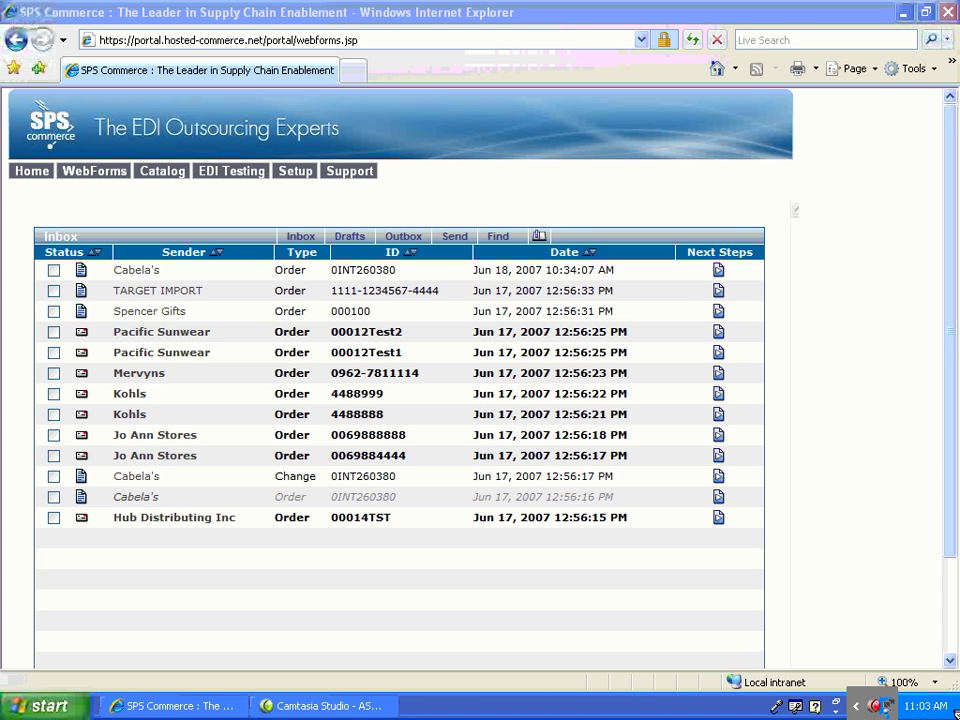
Step: Start an ASN Pick and Pack form from the Cabela's order dated Jun 18, 2007, and look over its Order and Header sections
left_click(718, 277)
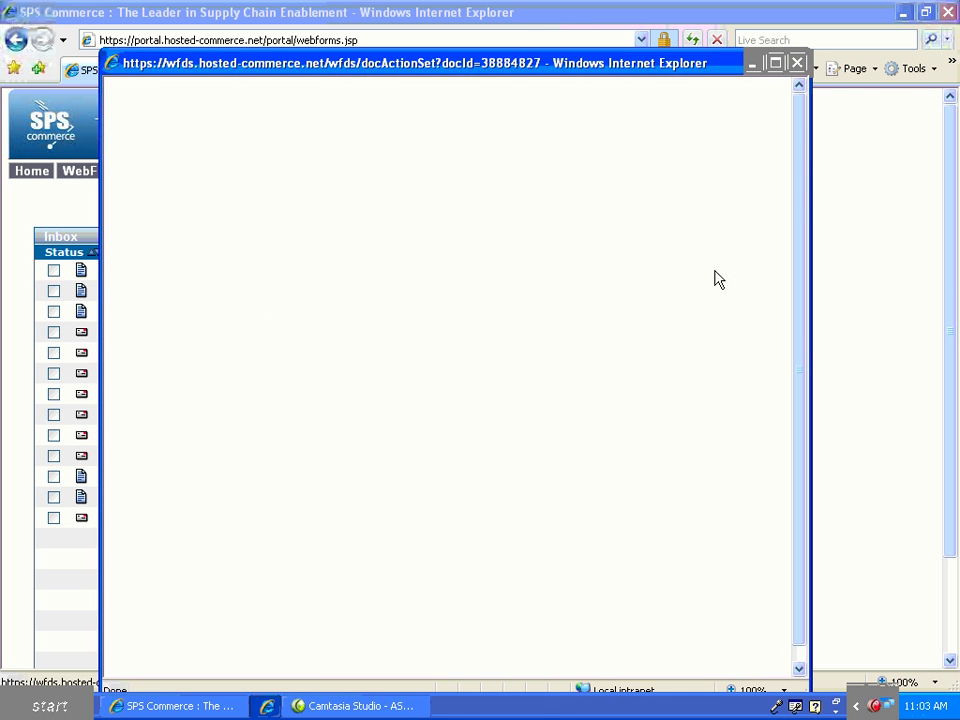
left_click(423, 355)
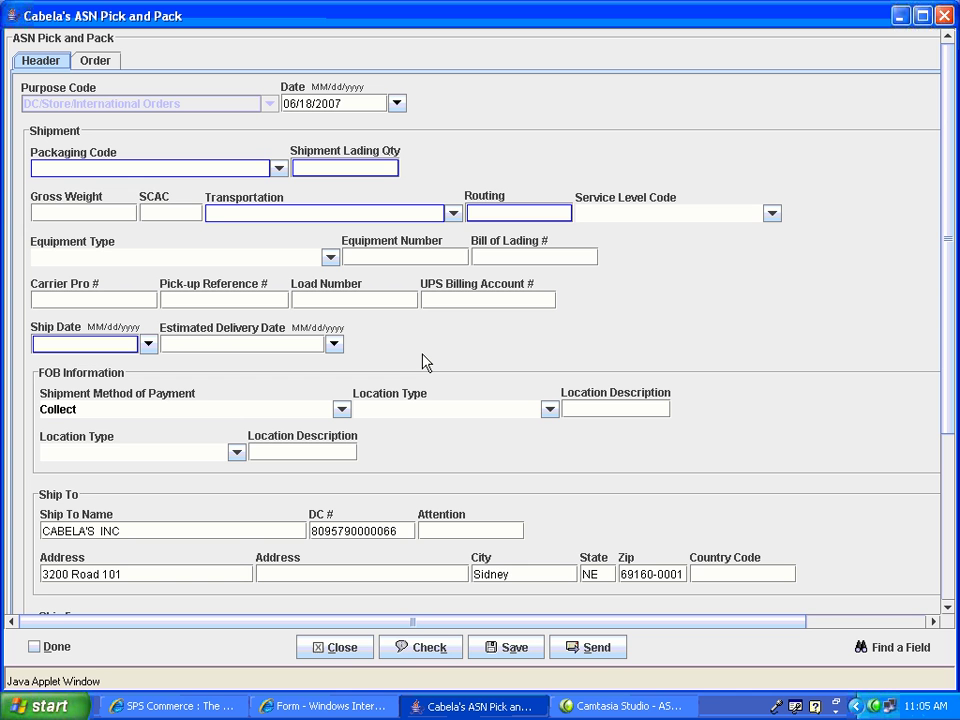
left_click(97, 63)
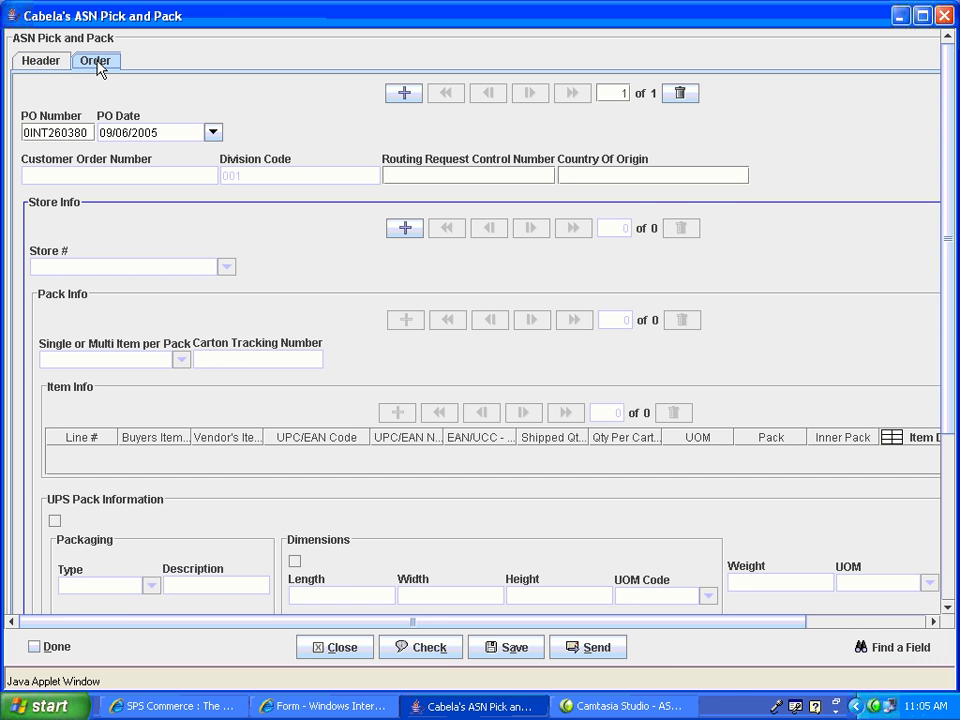
left_click(45, 61)
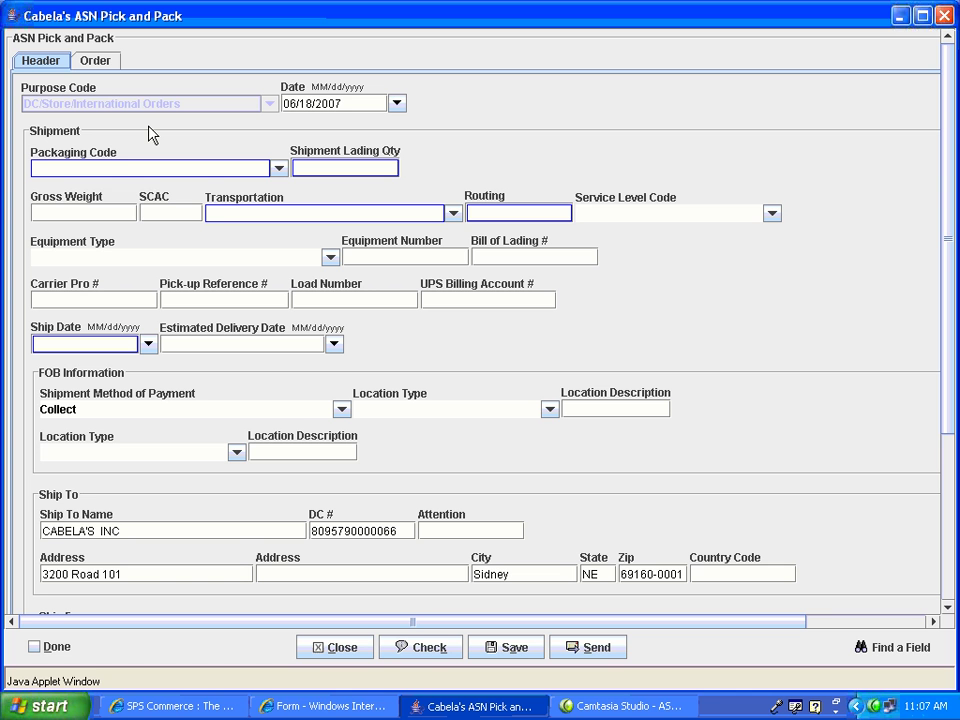
Step: Set the shipment's packaging code to Carton/Corrugated and its lading quantity to 15
left_click(280, 170)
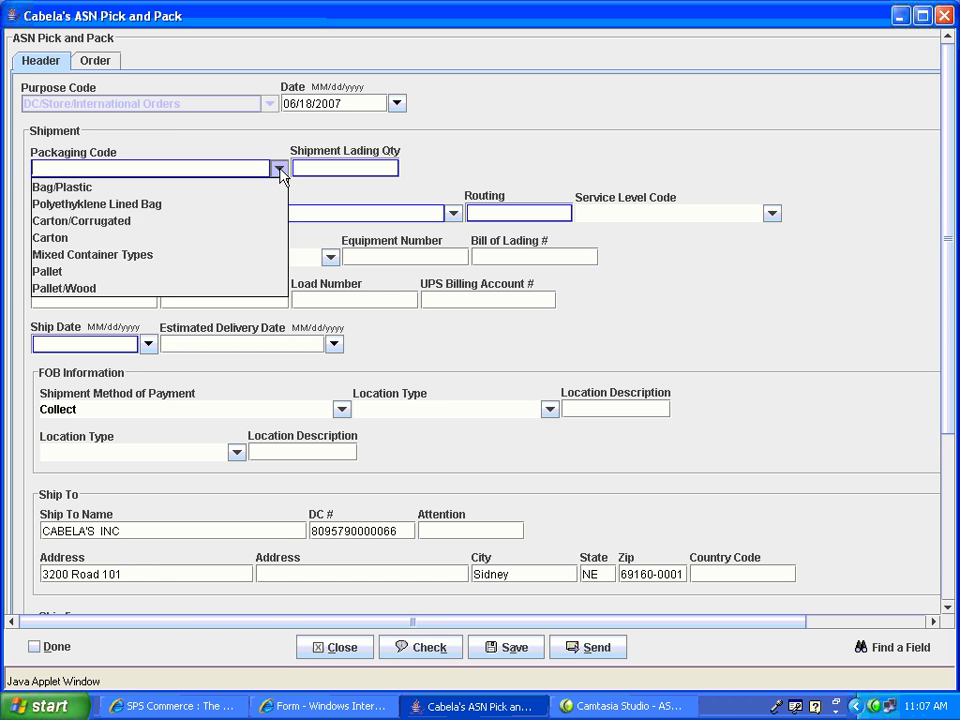
left_click(249, 236)
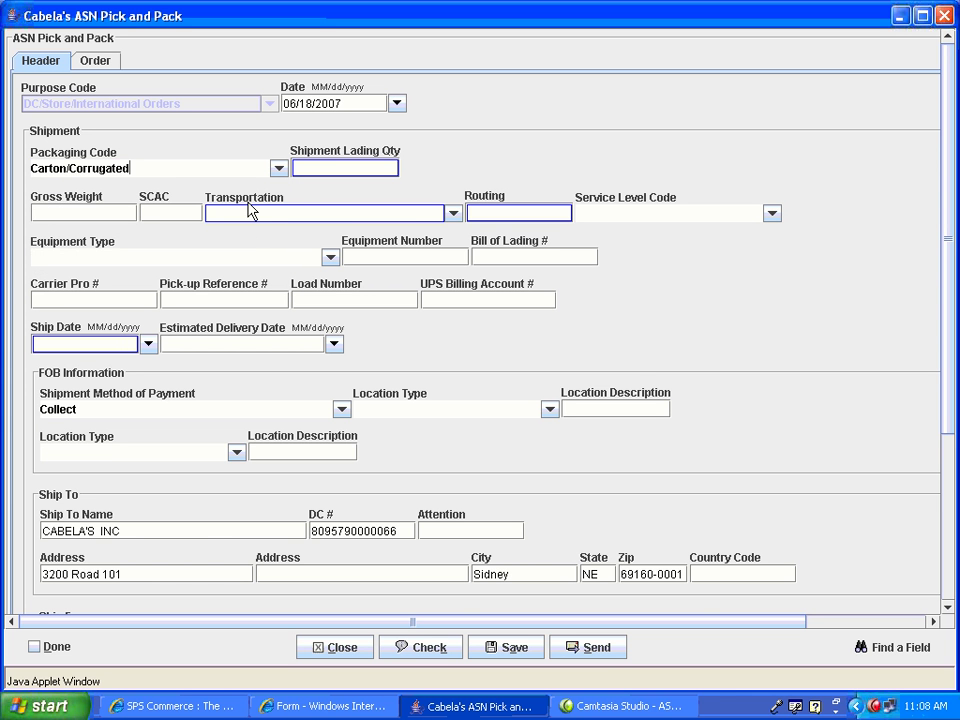
left_click(338, 169)
type("15")
double_click(338, 169)
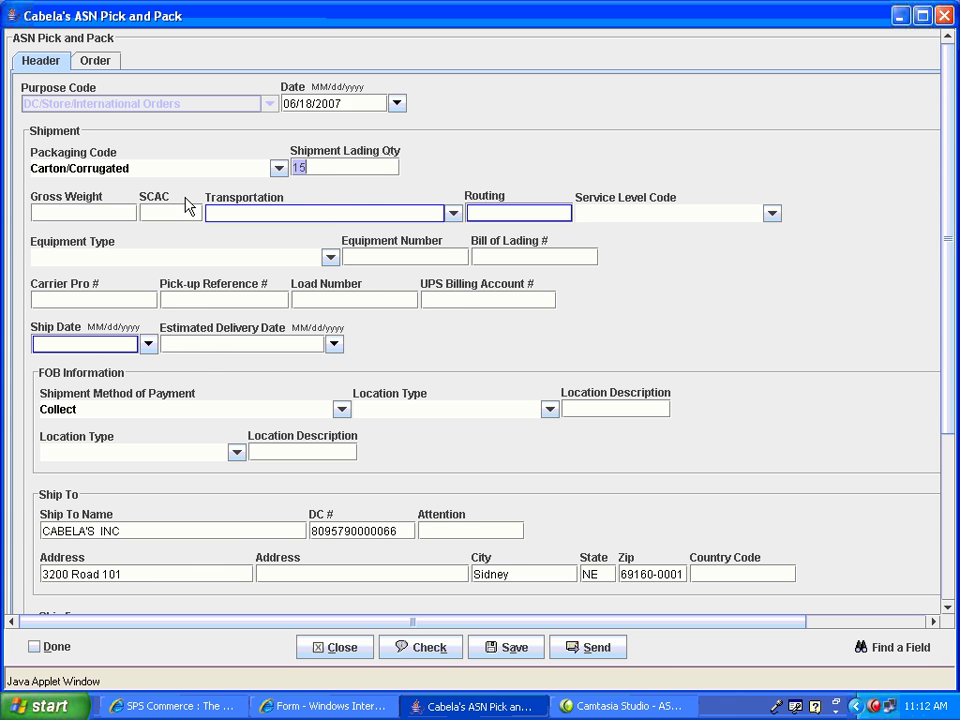
Step: Set the shipment's transportation to Motor, its routing to ACME and its ship date to 06/21/2007
left_click(453, 214)
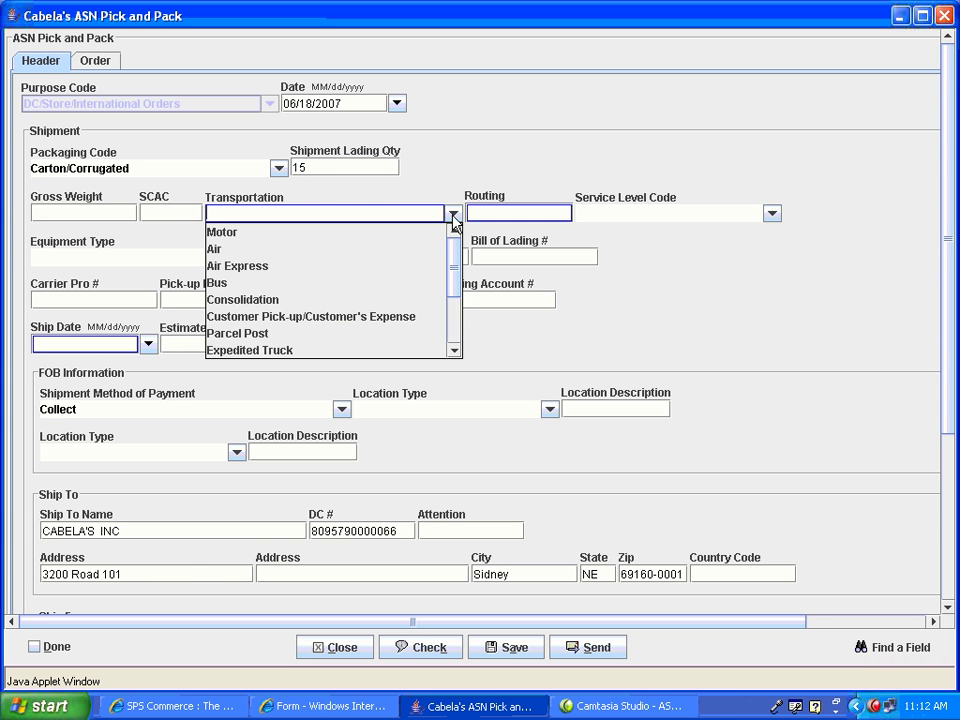
left_click(438, 237)
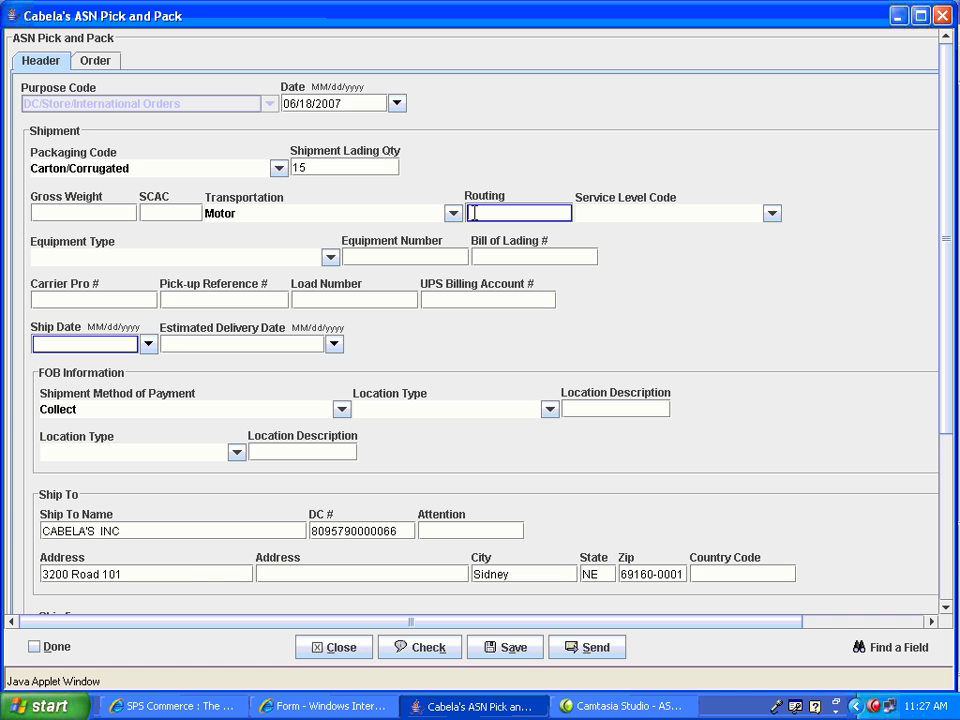
type("ACME")
double_click(474, 213)
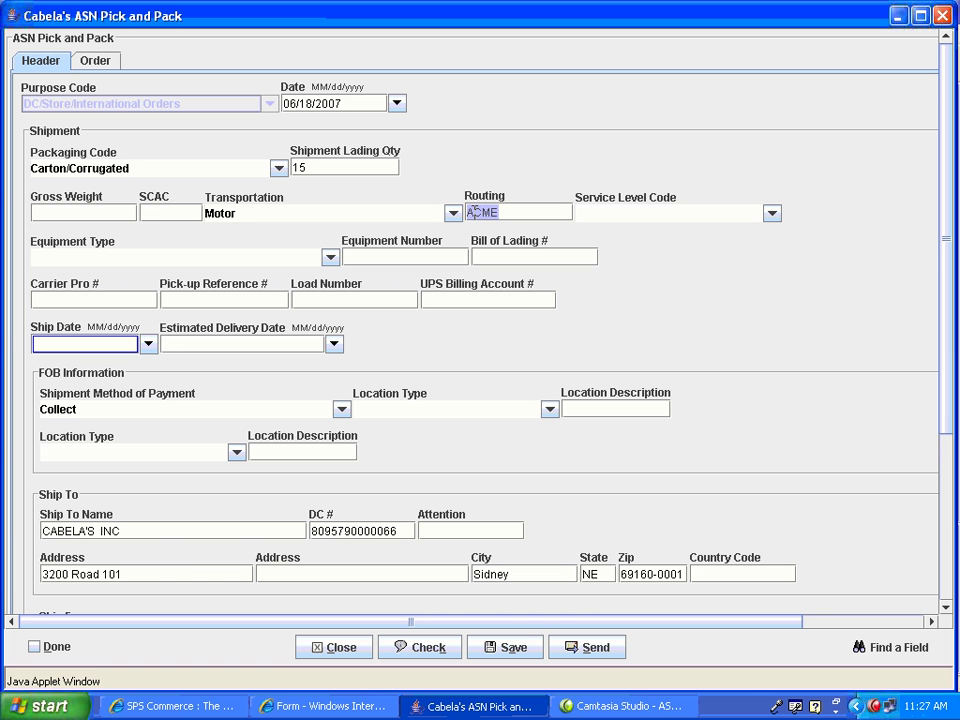
left_click(147, 344)
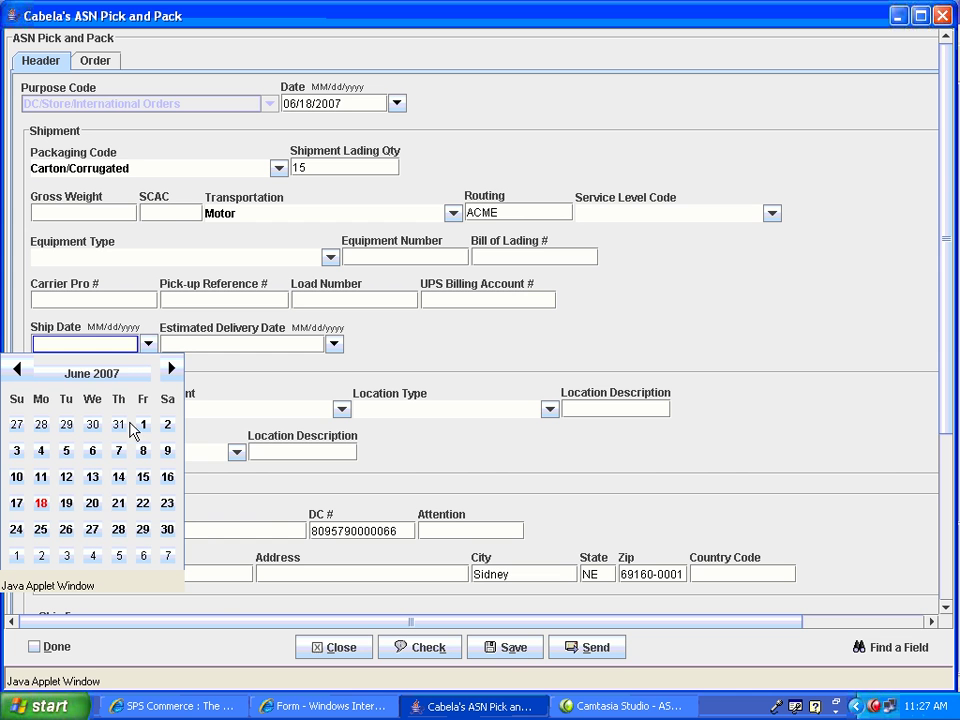
left_click(118, 504)
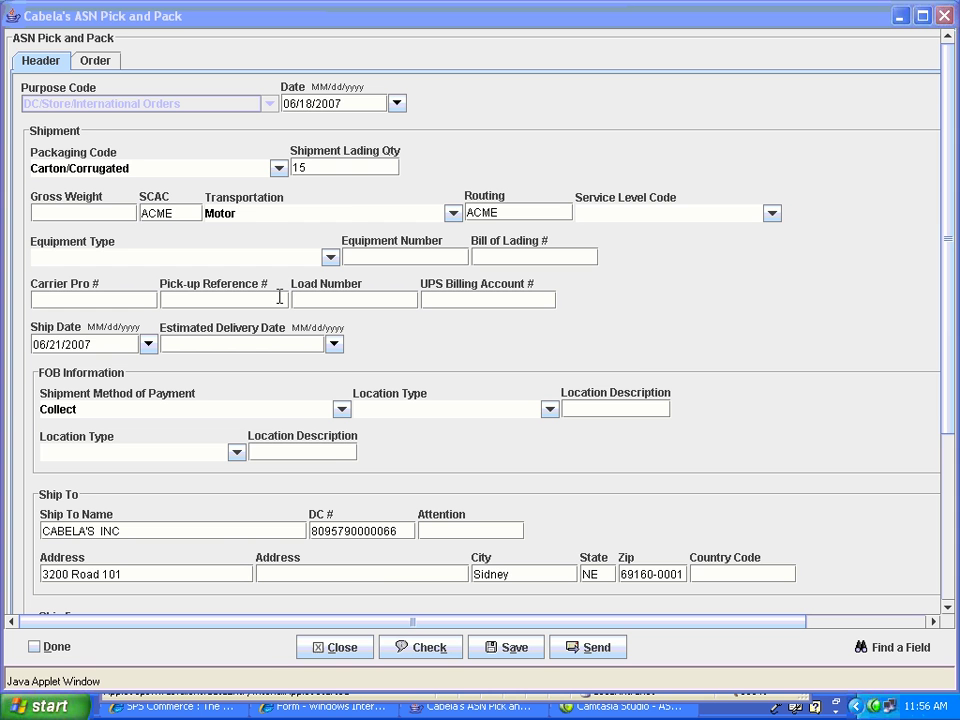
Step: Check the form for errors, close the error list, and enter 1250435 as the Carrier Pro #
left_click(419, 658)
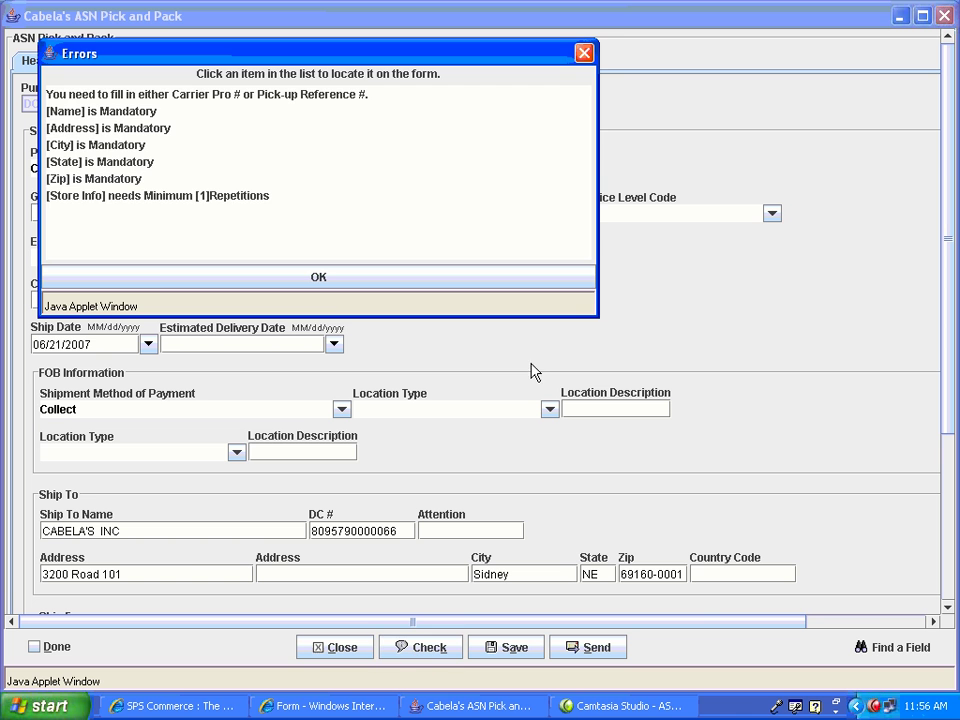
left_click(584, 53)
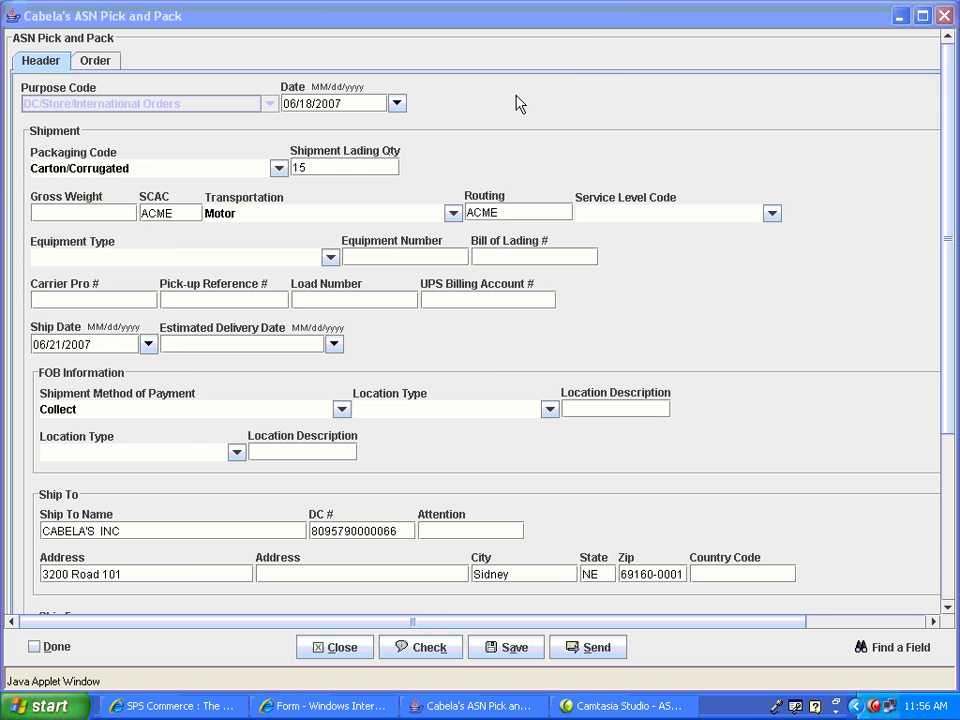
left_click(95, 299)
type("12")
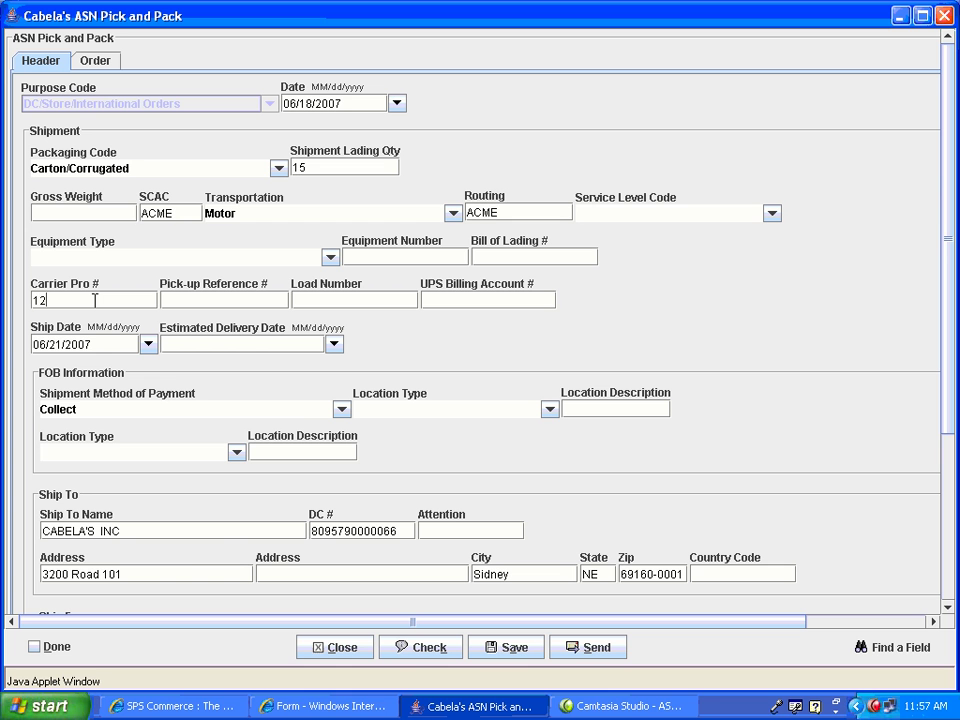
type("50435")
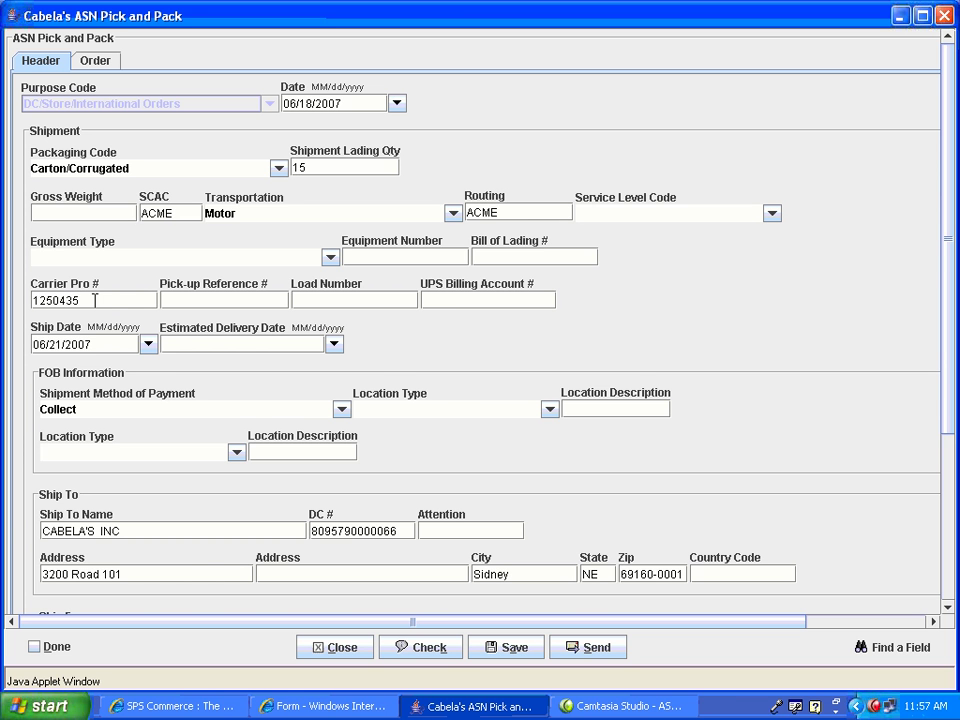
double_click(95, 299)
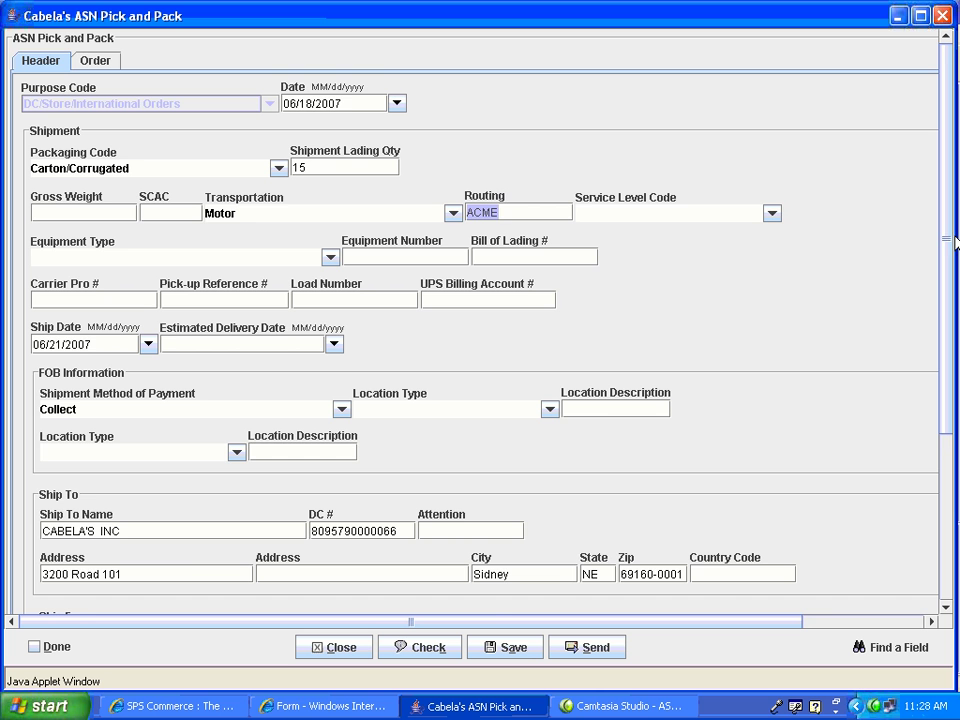
Step: Set the Ship From name to "Company" and fill in the Ship From street address
left_click_drag(955, 240, 934, 418)
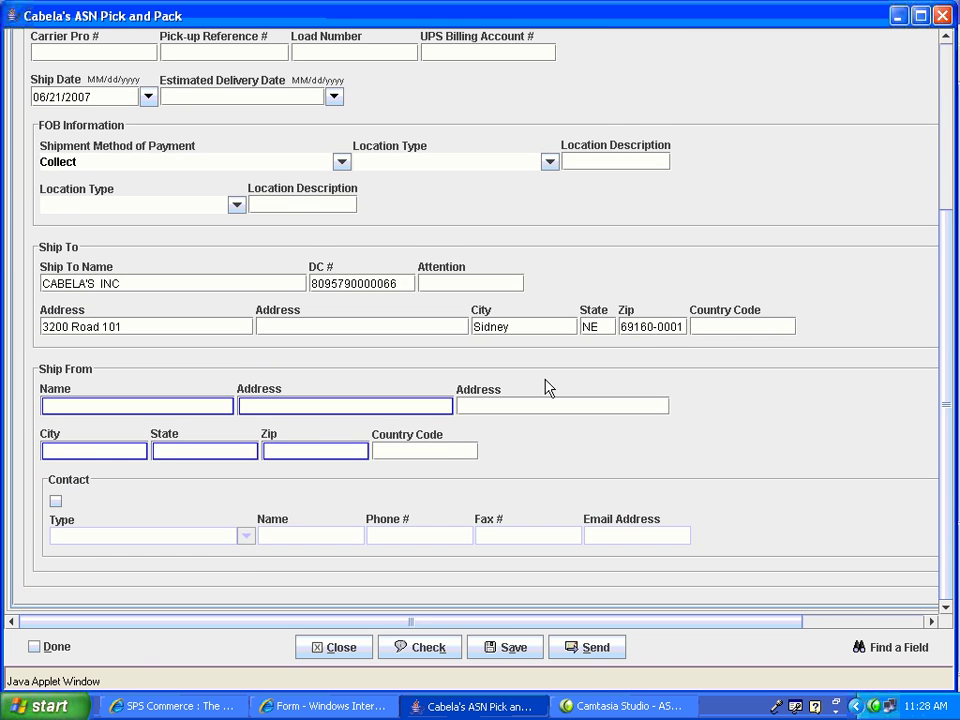
left_click(80, 422)
type("Company")
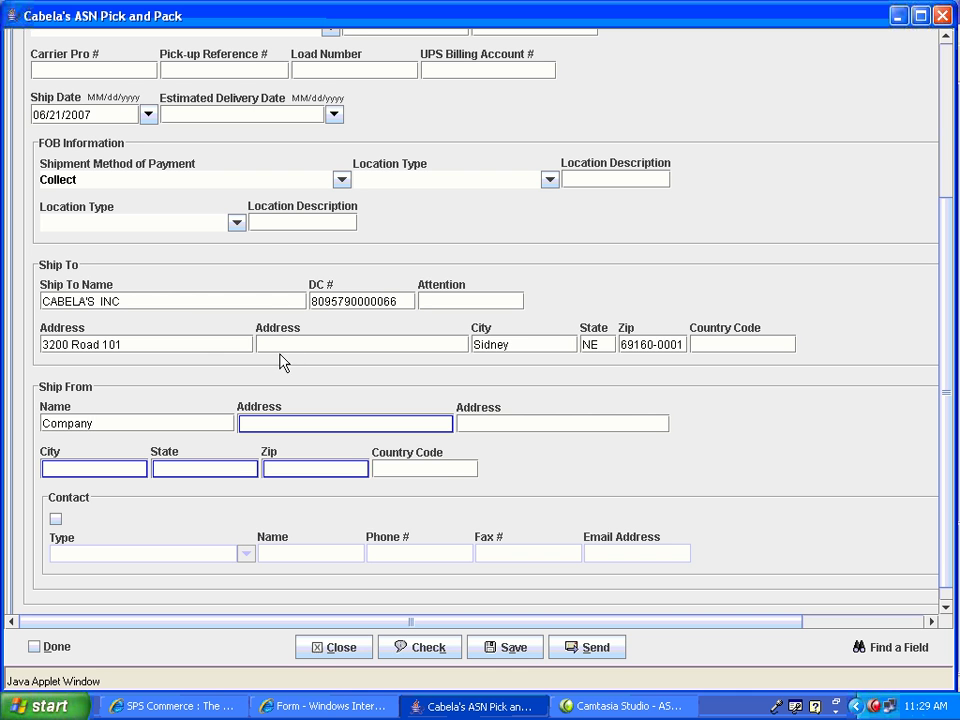
left_click(270, 422)
type("123 Main")
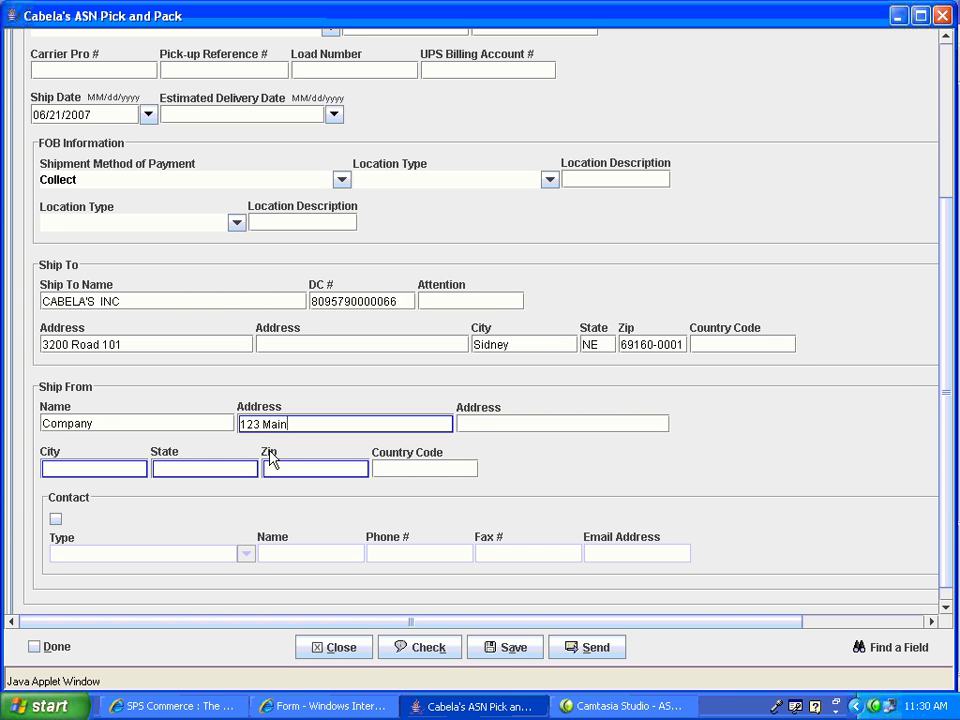
type(" Street")
Step: Complete the Ship From city, state and zip, and open the form's Order section
left_click(122, 464)
type("M")
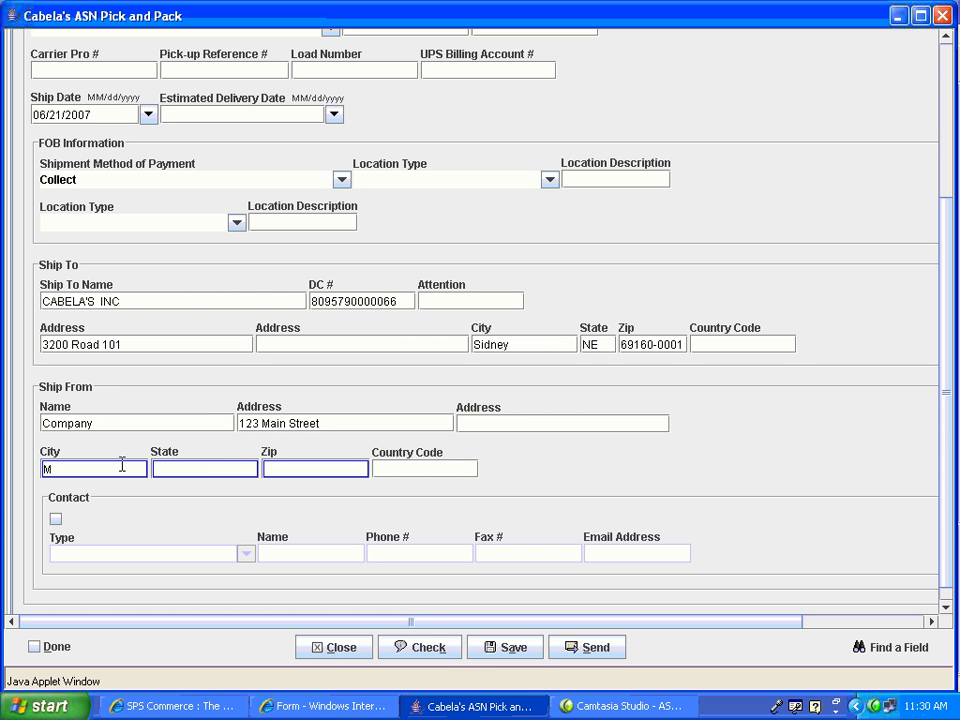
type("inneapolis")
left_click(165, 467)
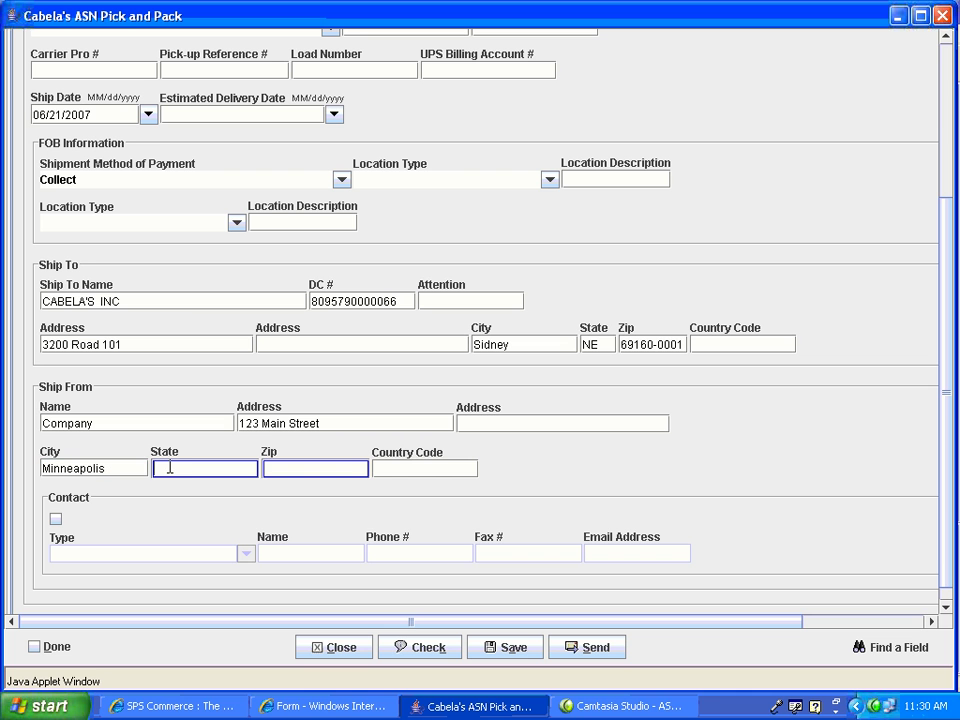
type("MN")
left_click(300, 467)
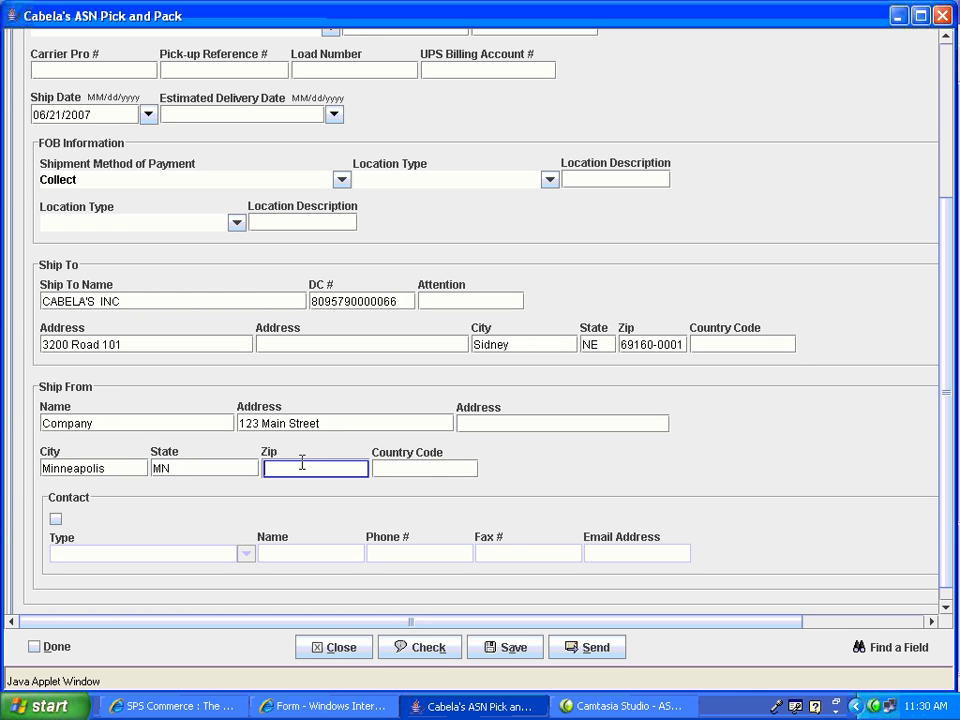
type("12345")
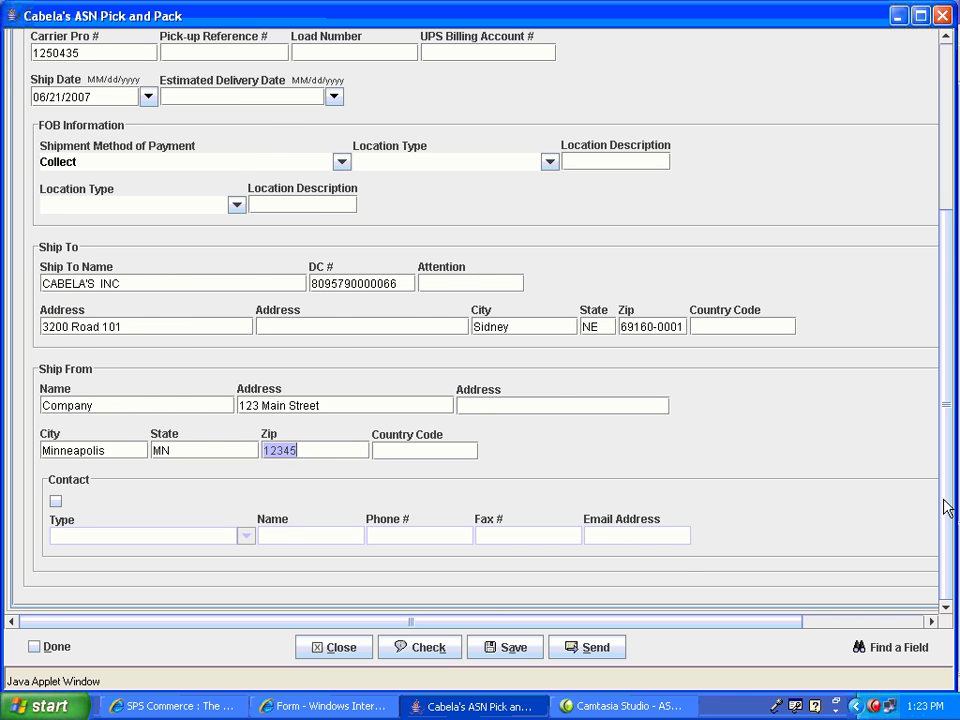
left_click_drag(945, 506, 957, 213)
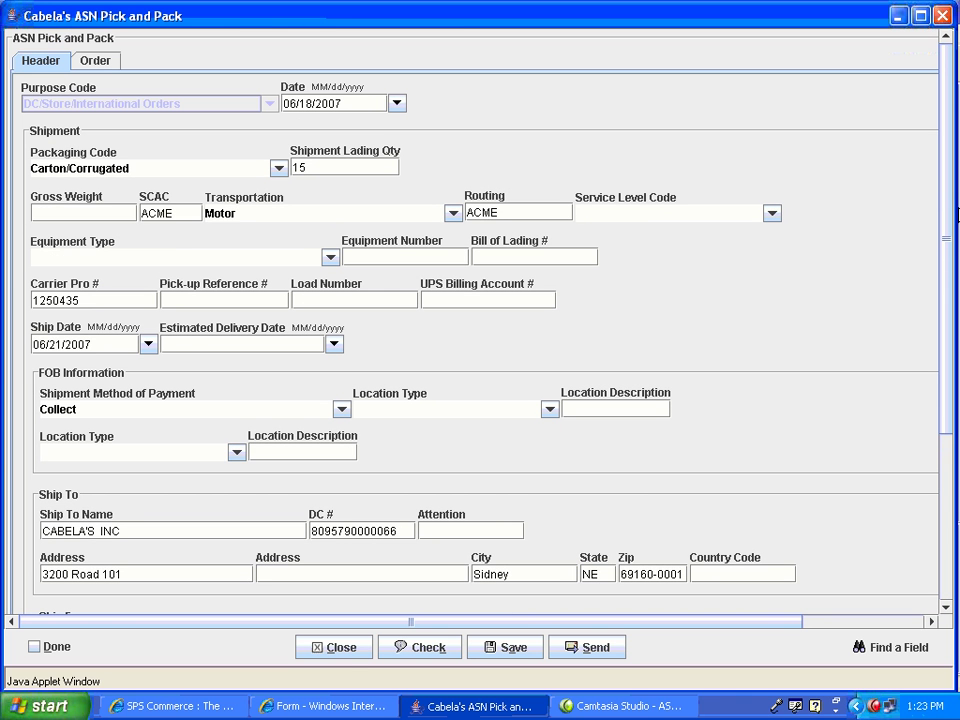
left_click(100, 62)
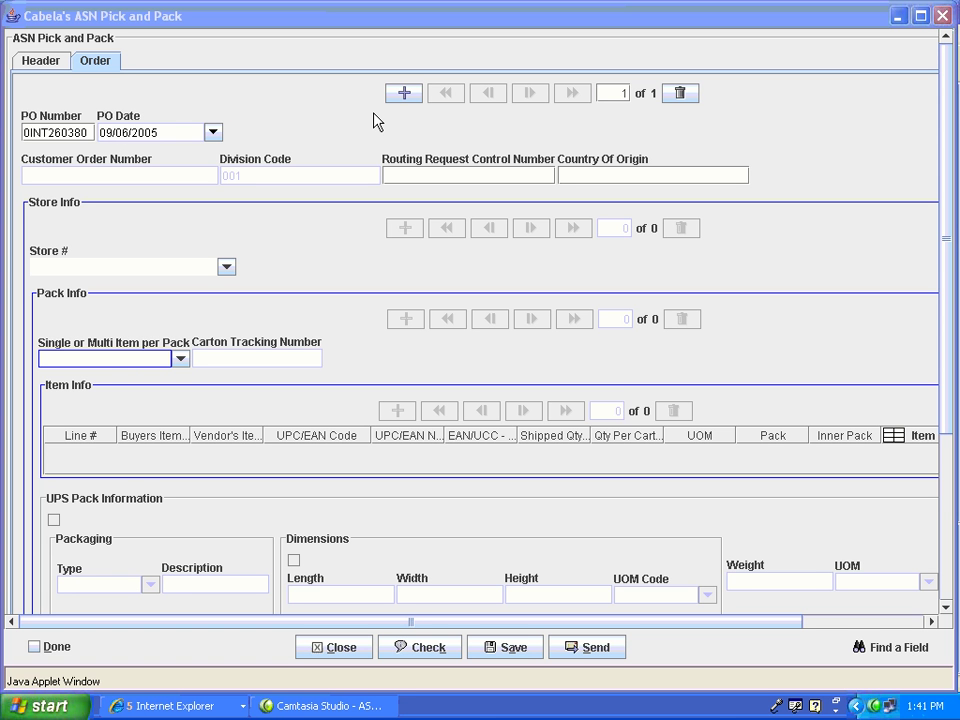
Step: Add a second purchase order record, go back to the first record, and delete it
left_click(407, 95)
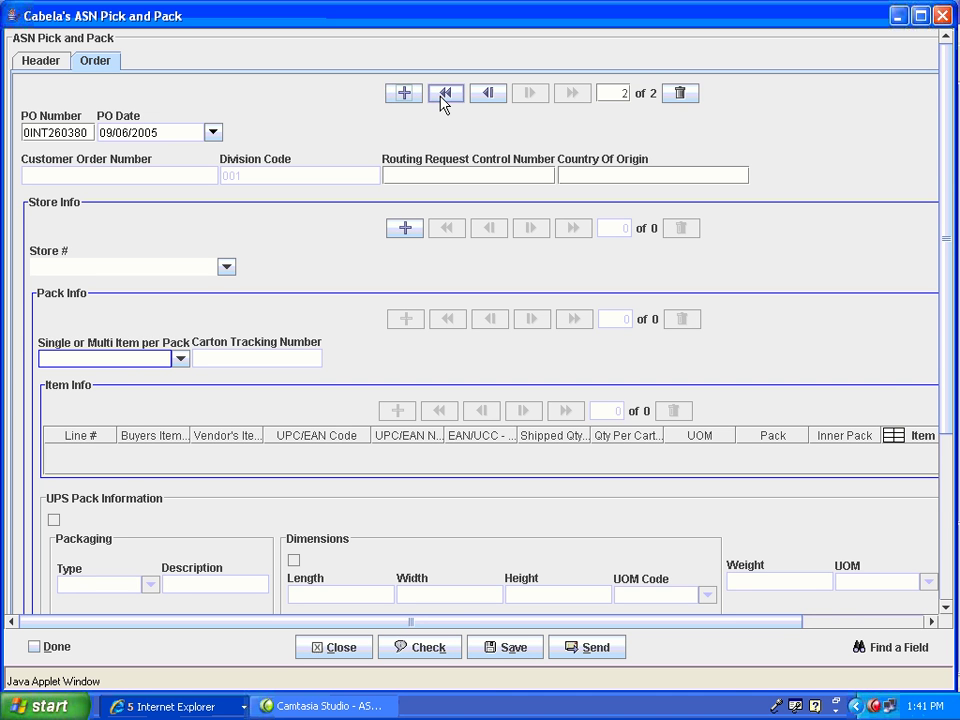
left_click(490, 97)
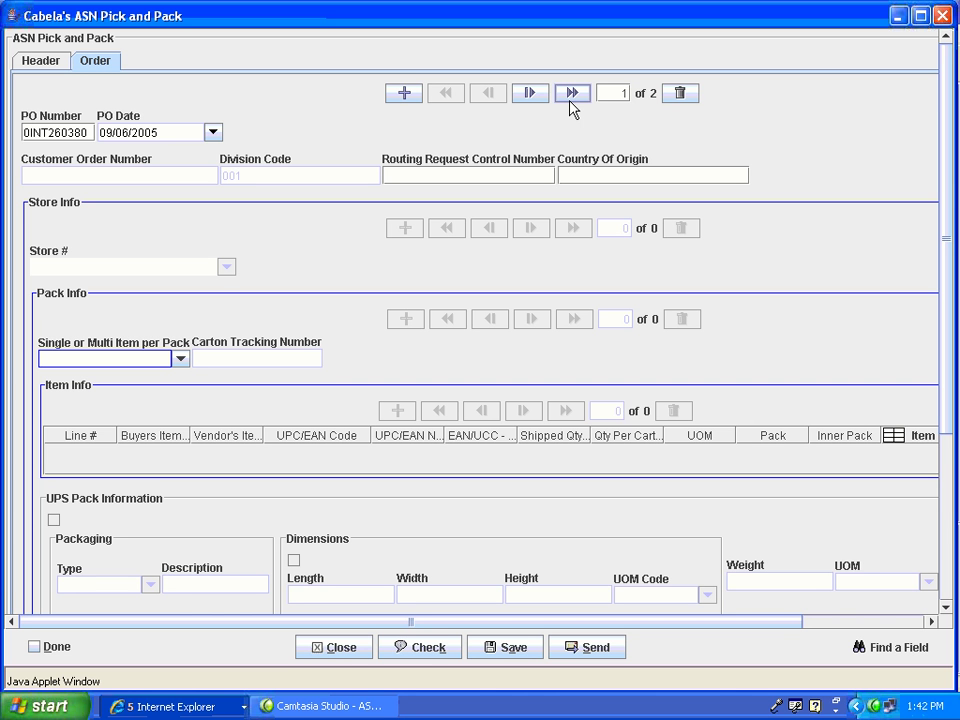
left_click(680, 97)
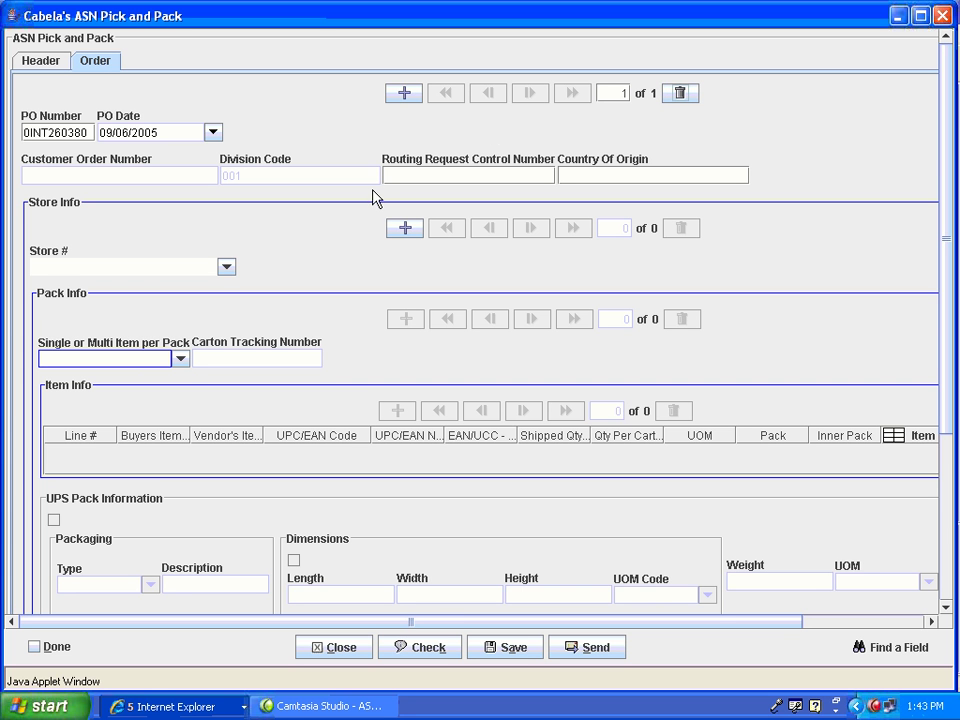
Step: Add a Store Info record to the order and look at the available store number choices
left_click(405, 229)
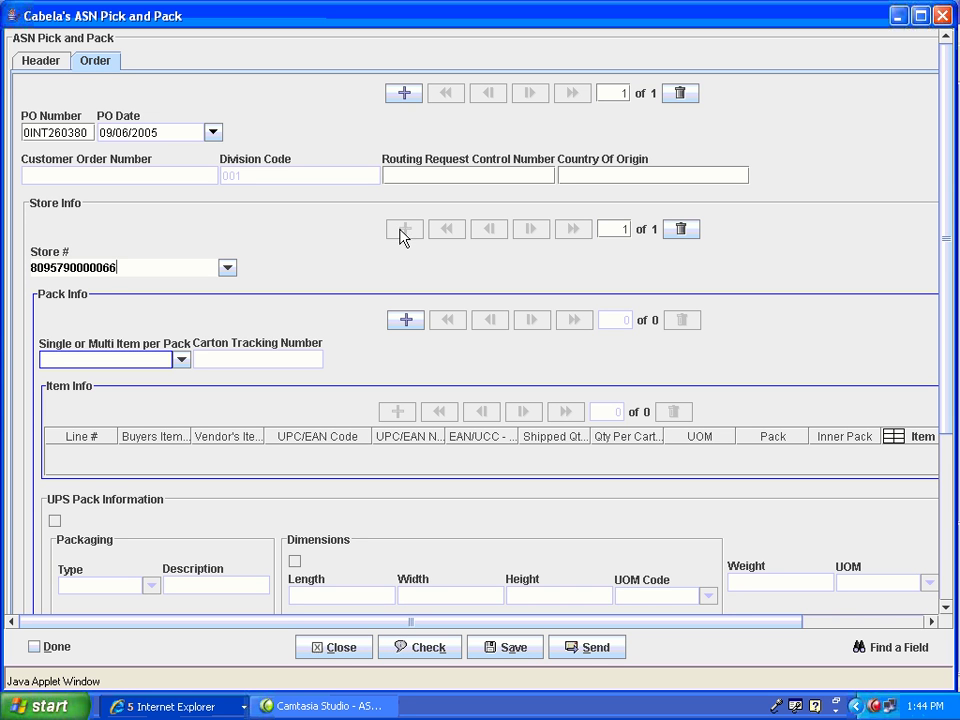
left_click(229, 269)
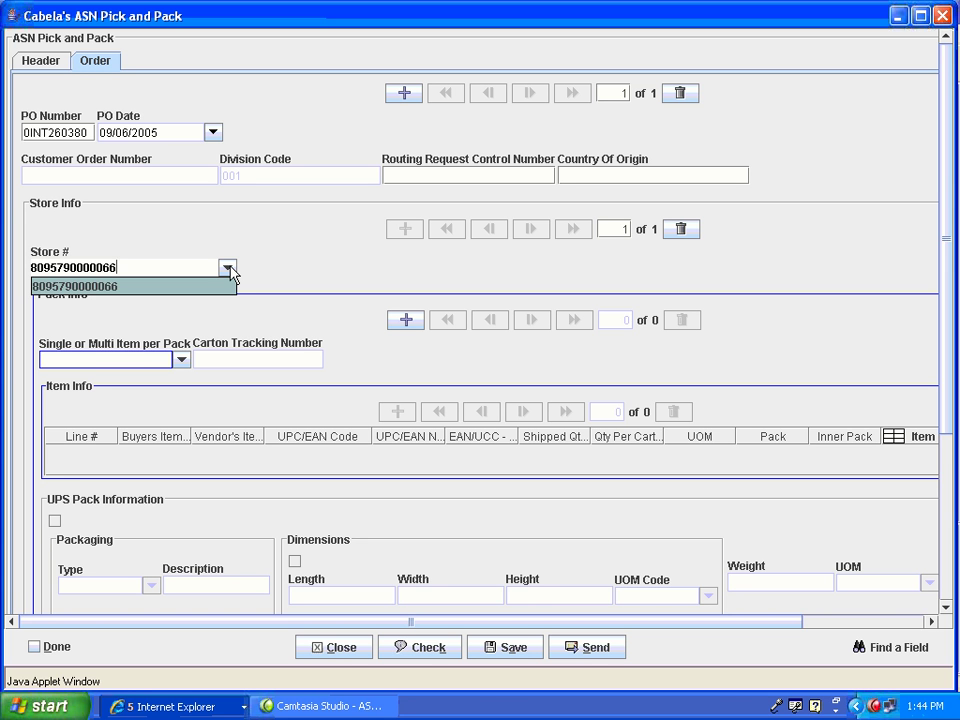
left_click(229, 269)
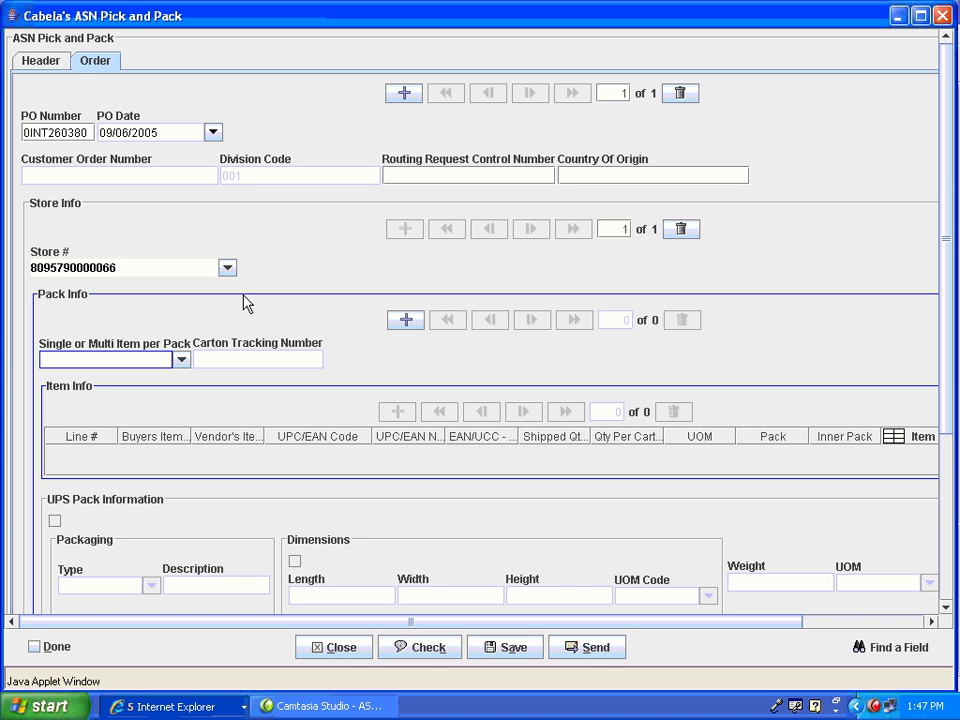
Step: Add a Pack Info record for the store and look at the Single or Multi Item per Pack options
left_click(407, 325)
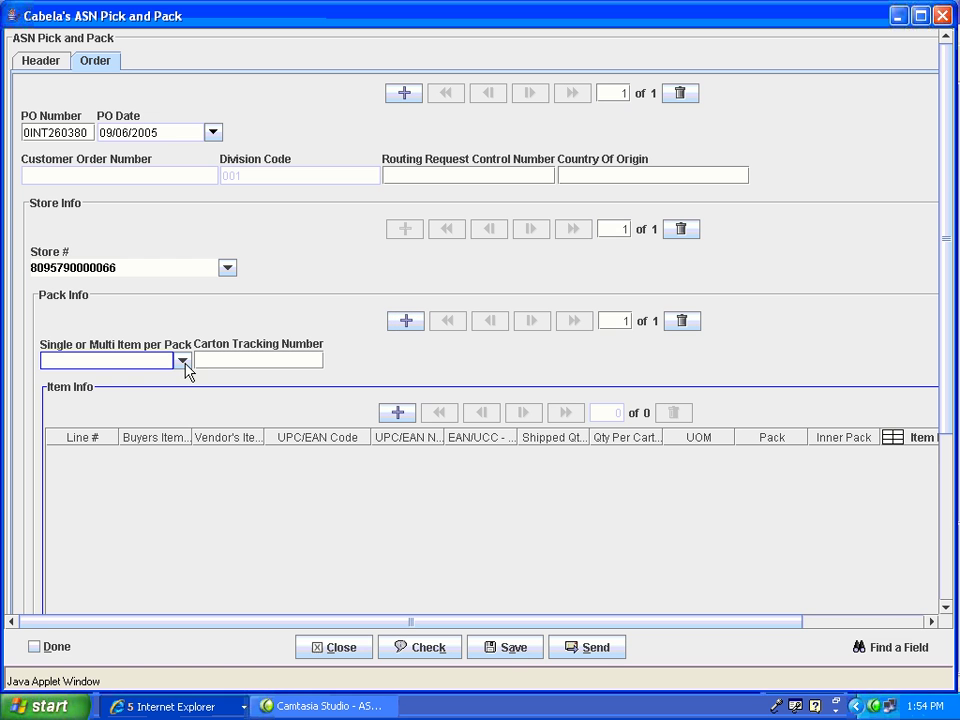
left_click(184, 364)
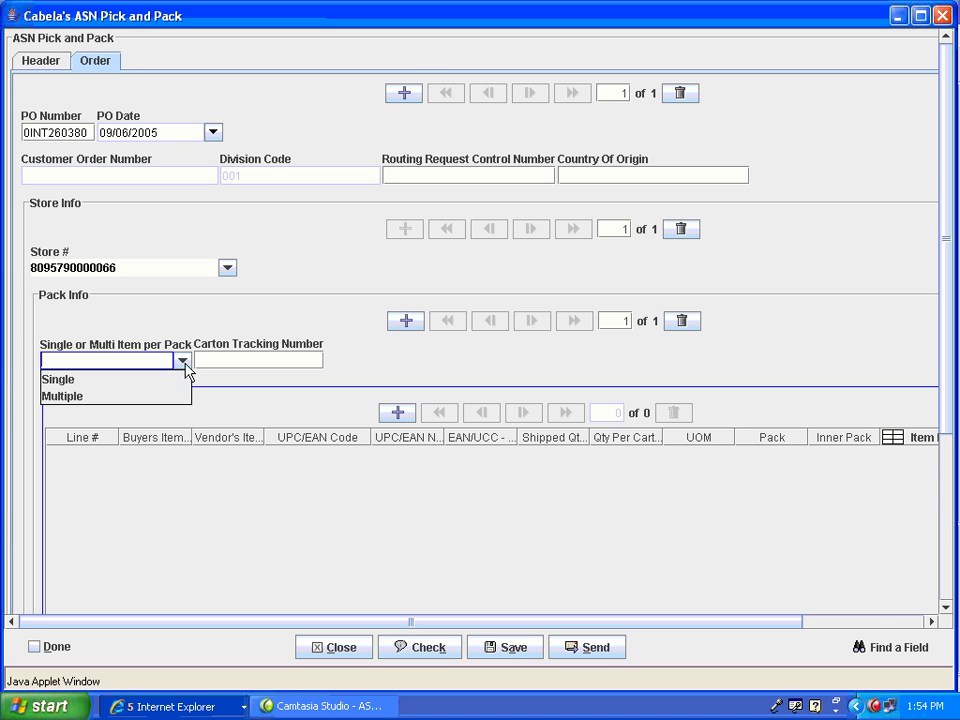
left_click(184, 364)
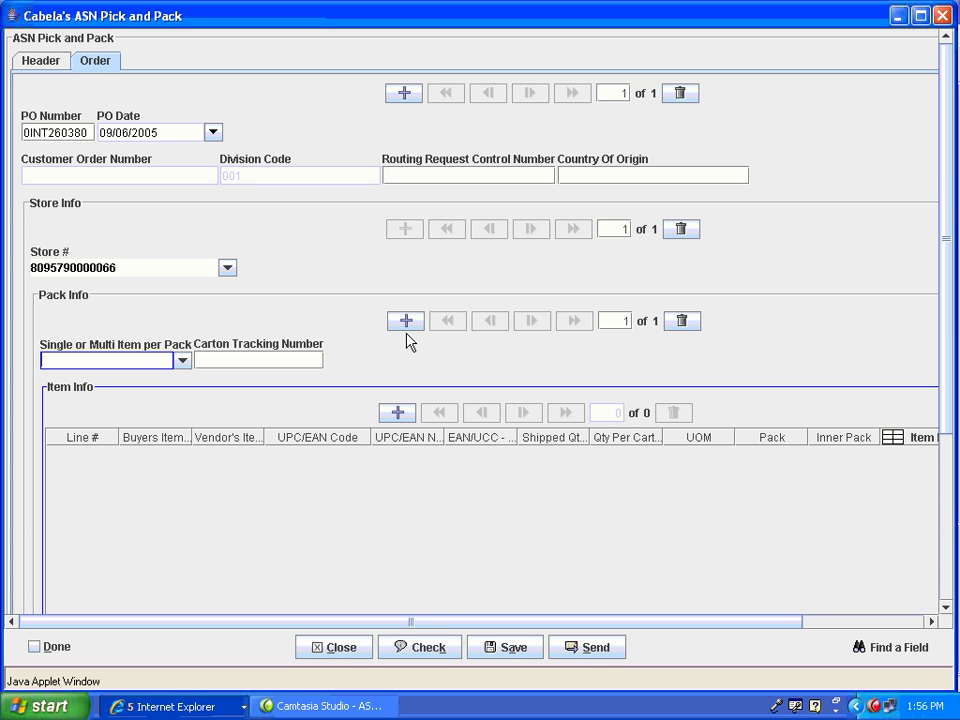
Step: Set the pack to Single item and include the item with buyer's number 25874258, seller's number 9514-50
left_click(183, 362)
left_click(174, 382)
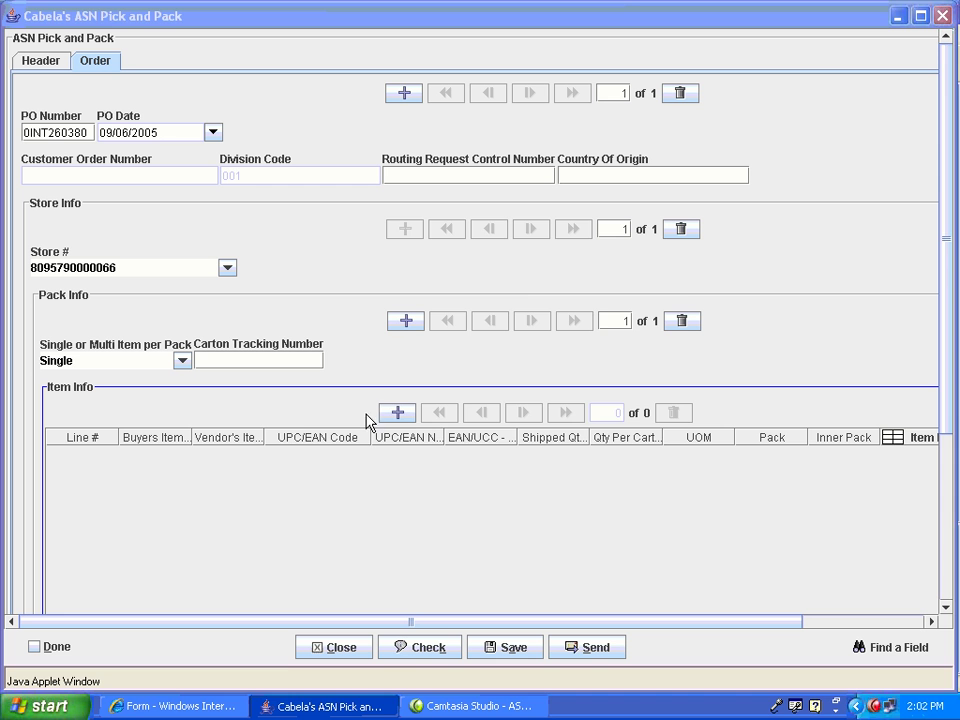
left_click(397, 412)
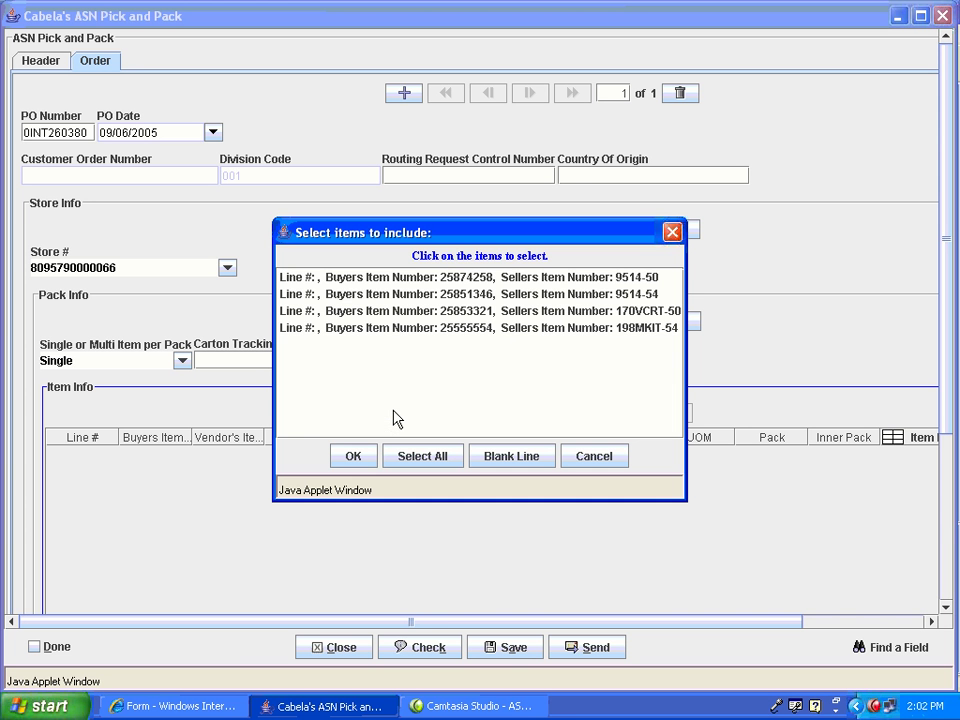
left_click(421, 280)
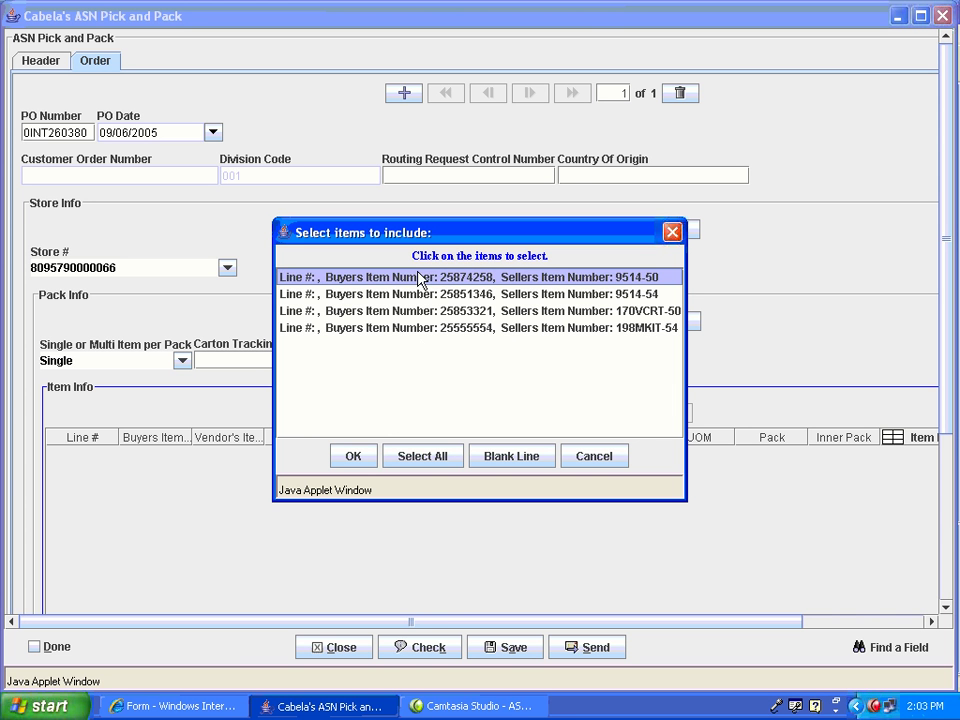
left_click(352, 457)
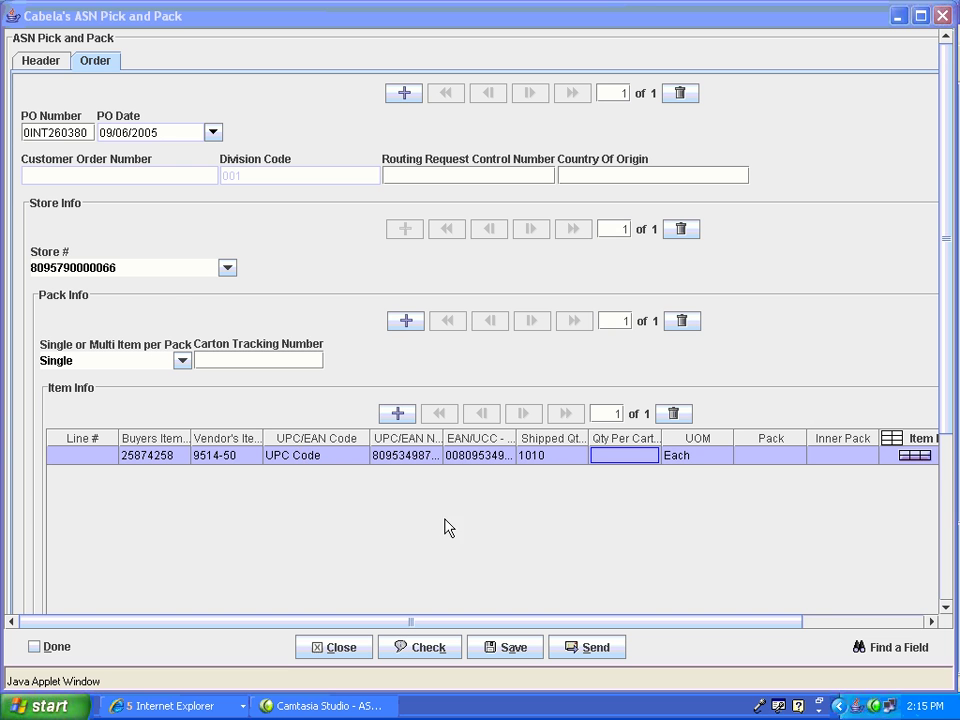
Step: Set the item's shipped quantity to 1000 and its quantity per carton to 100
left_click(612, 455)
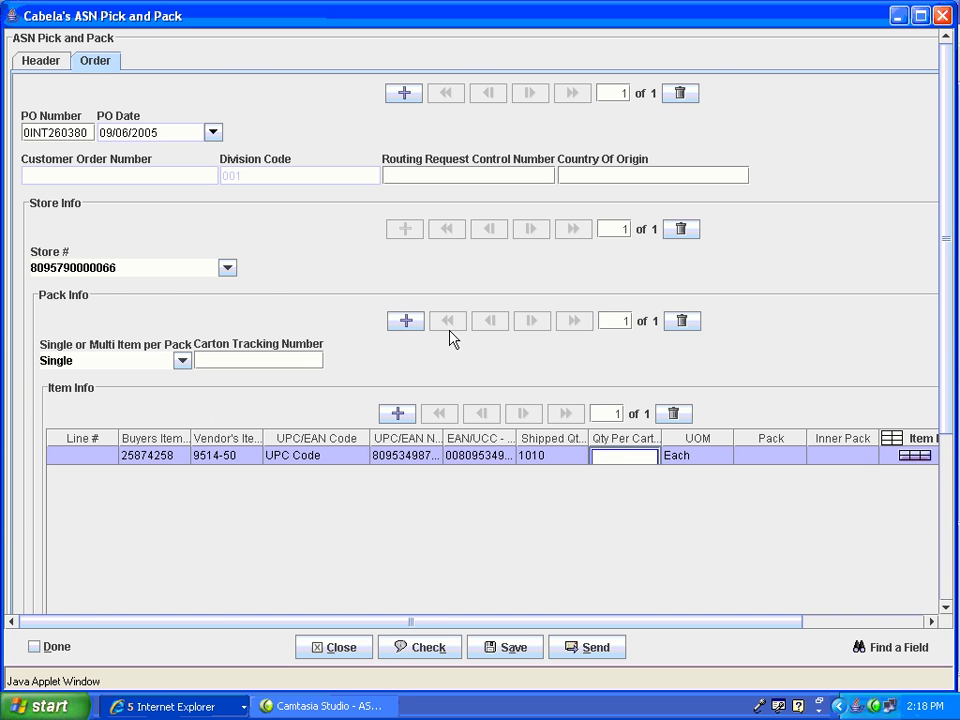
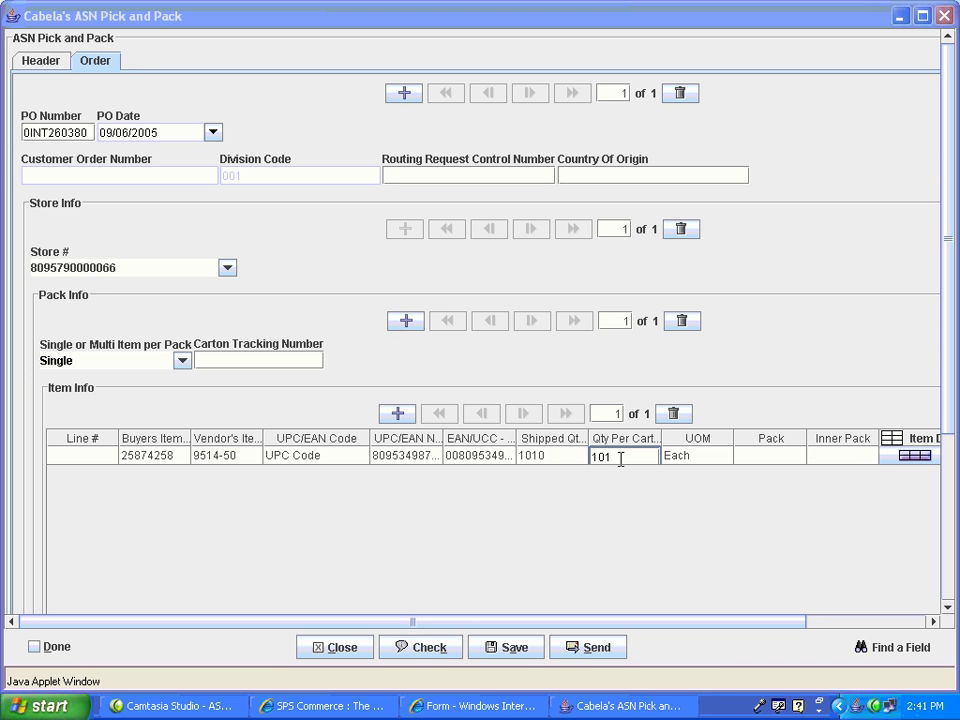
left_click(626, 458)
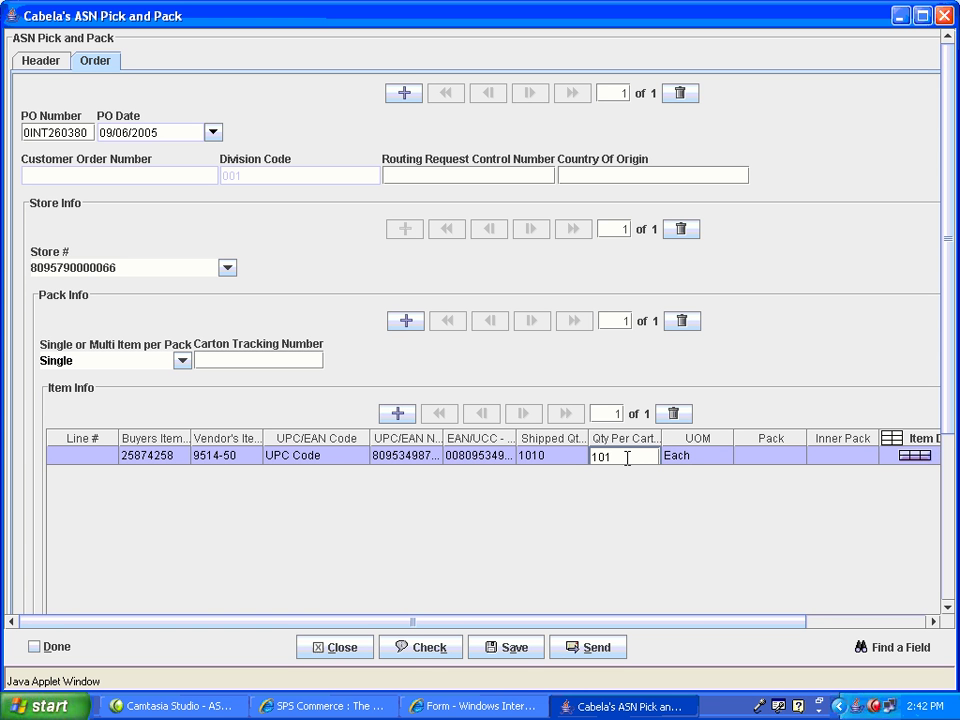
left_click(551, 456)
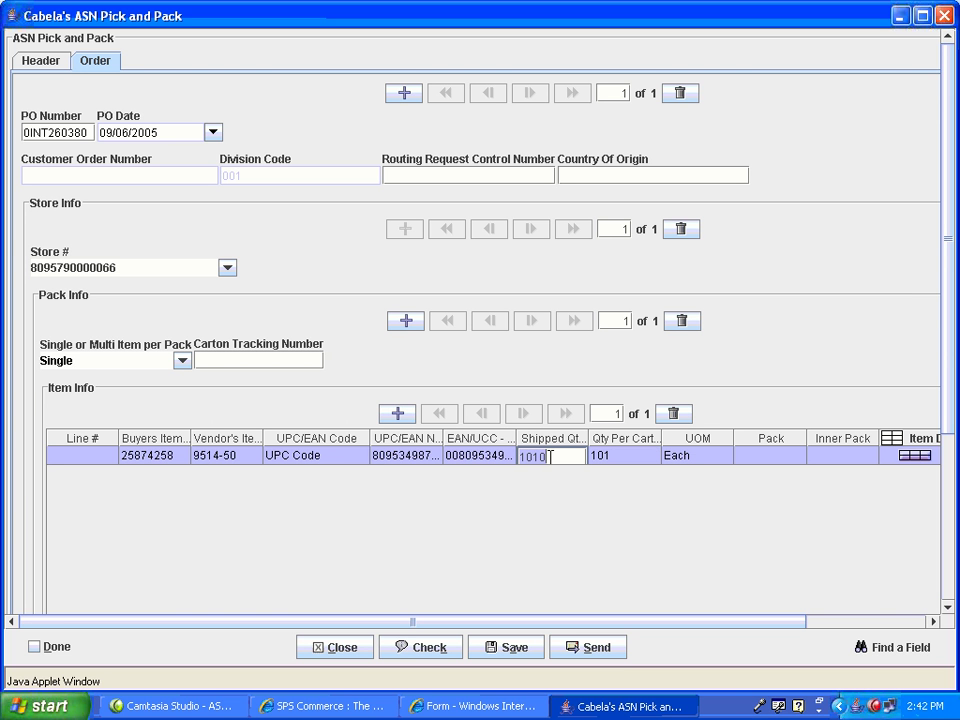
key("BackSpace")
key("BackSpace")
key("BackSpace")
key("BackSpace")
type("1000")
left_click(616, 456)
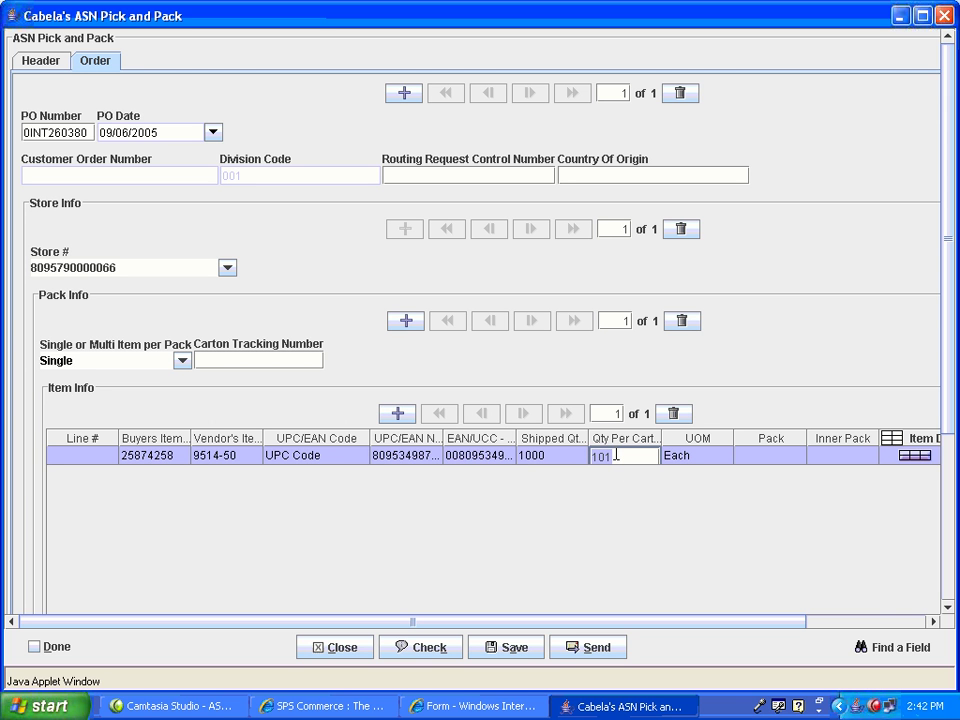
key("BackSpace")
type("0")
left_click(623, 476)
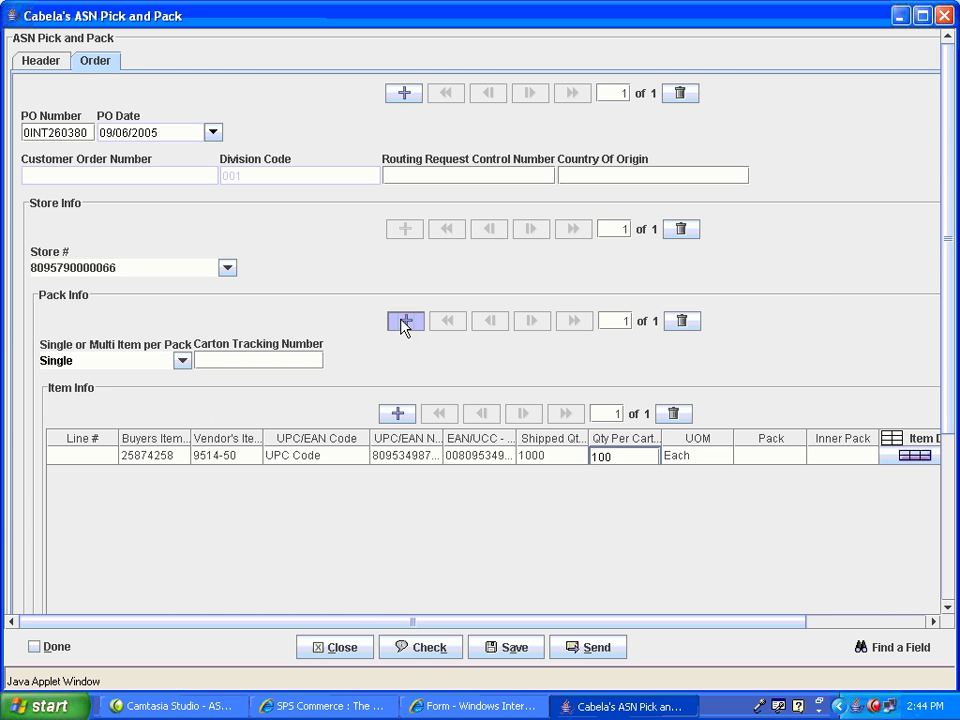
left_click(404, 321)
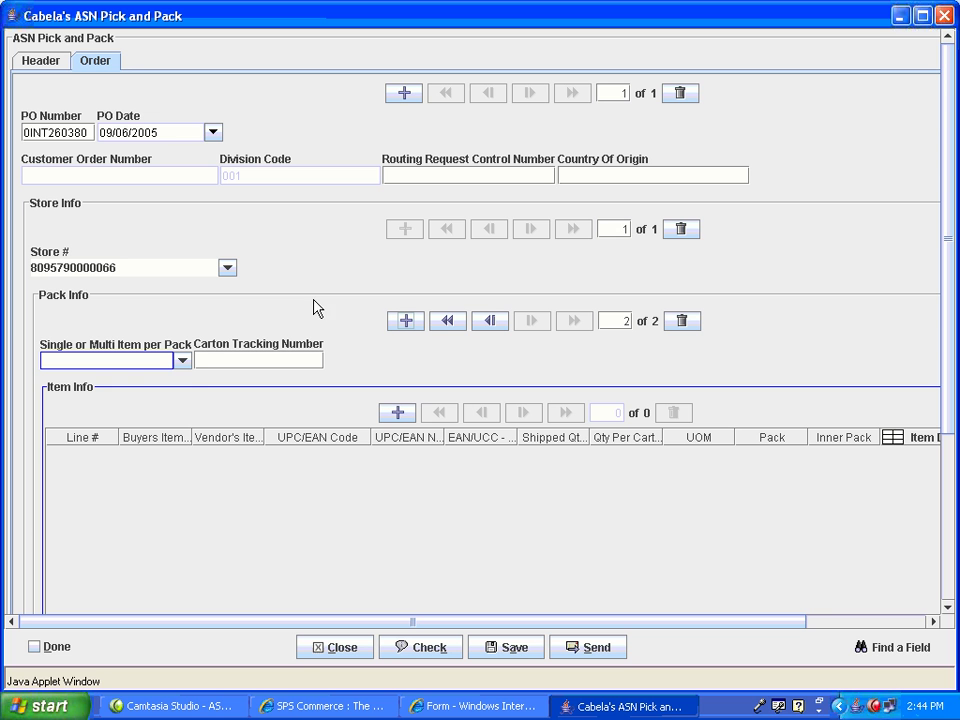
left_click(185, 362)
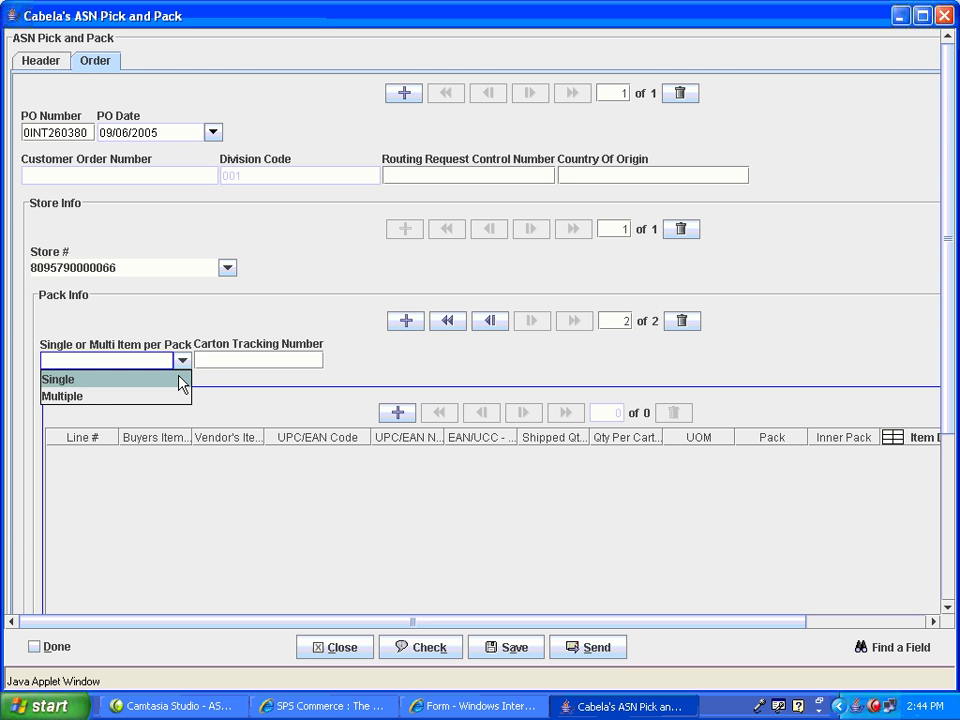
left_click(184, 379)
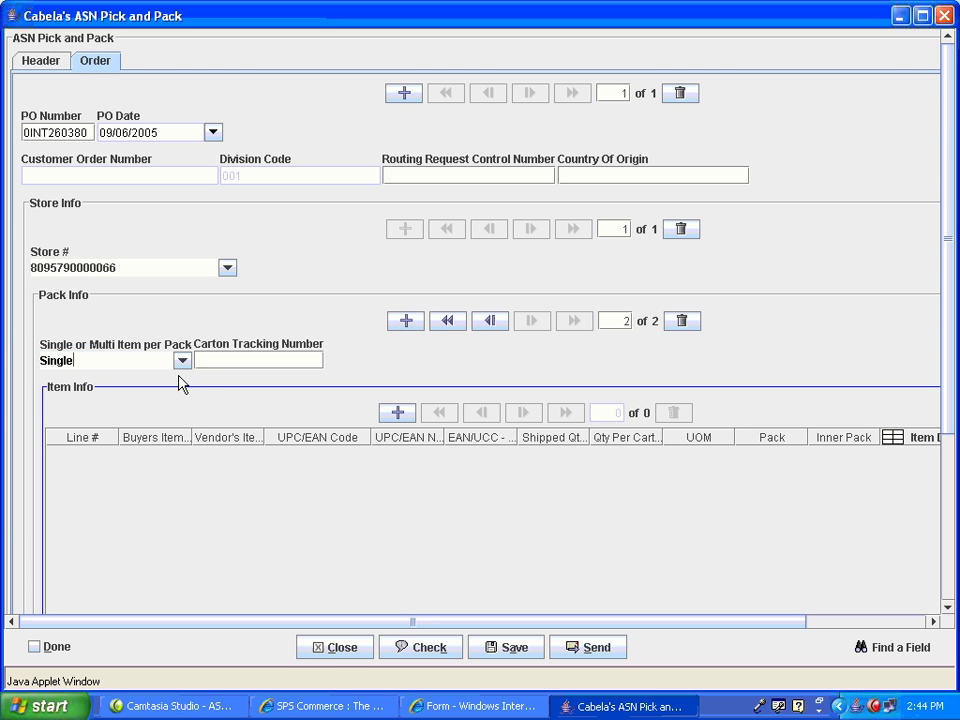
left_click(396, 413)
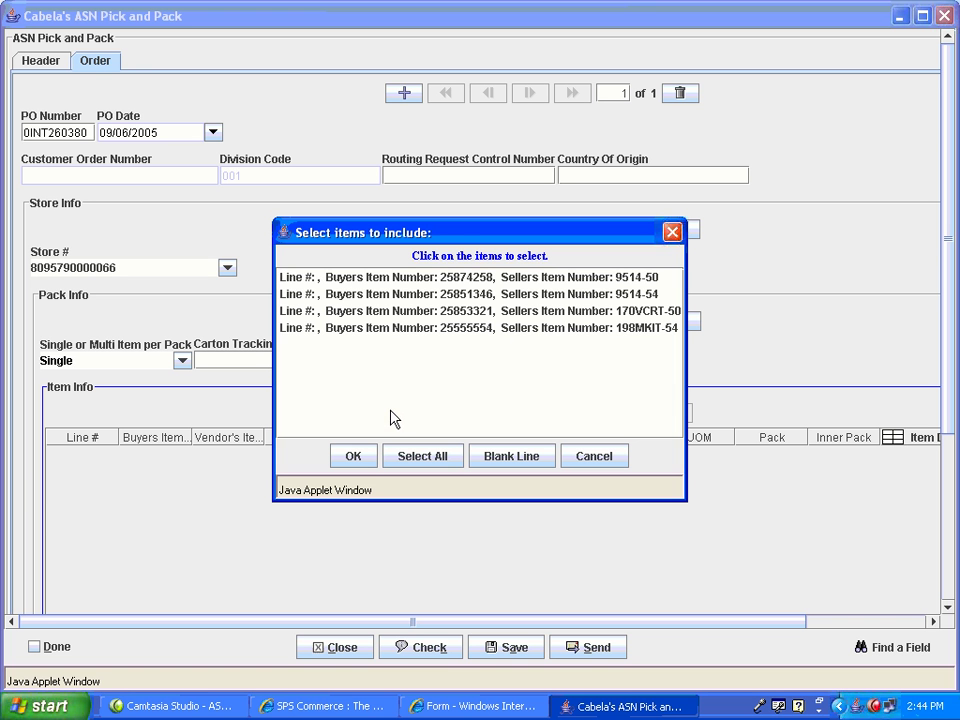
left_click(493, 278)
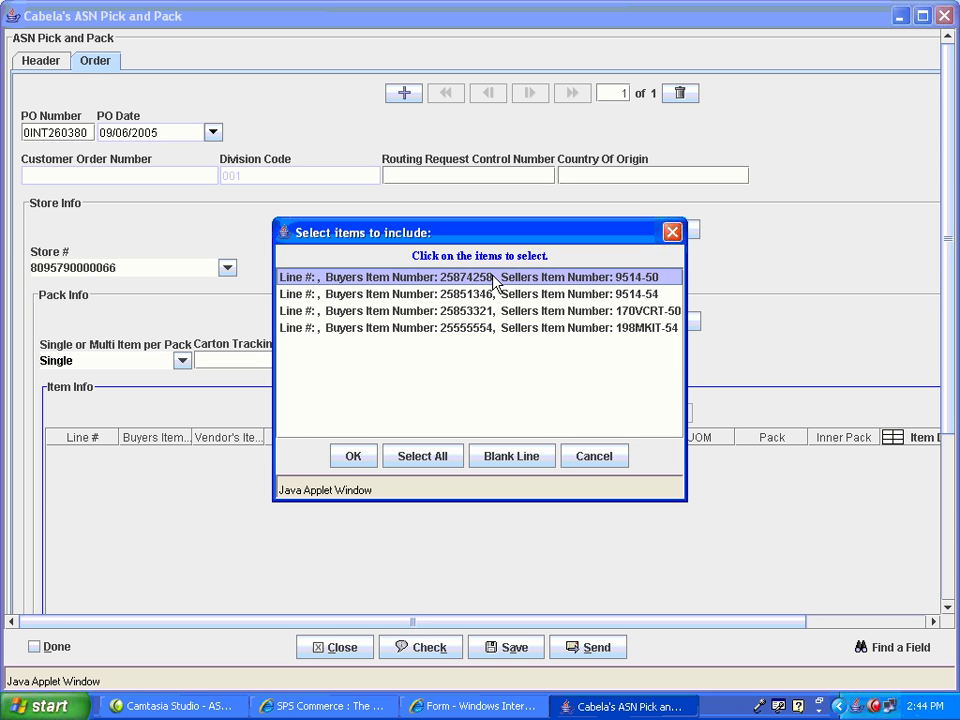
left_click(350, 458)
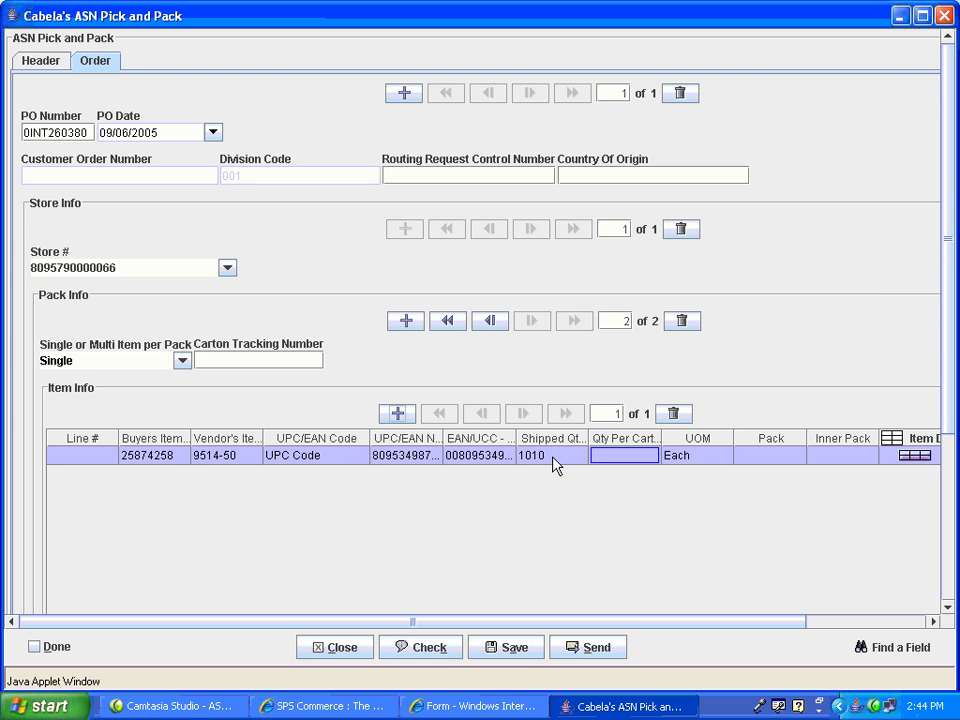
Step: Set both the shipped quantity and the quantity per carton to 10 for the second pack's item
double_click(554, 455)
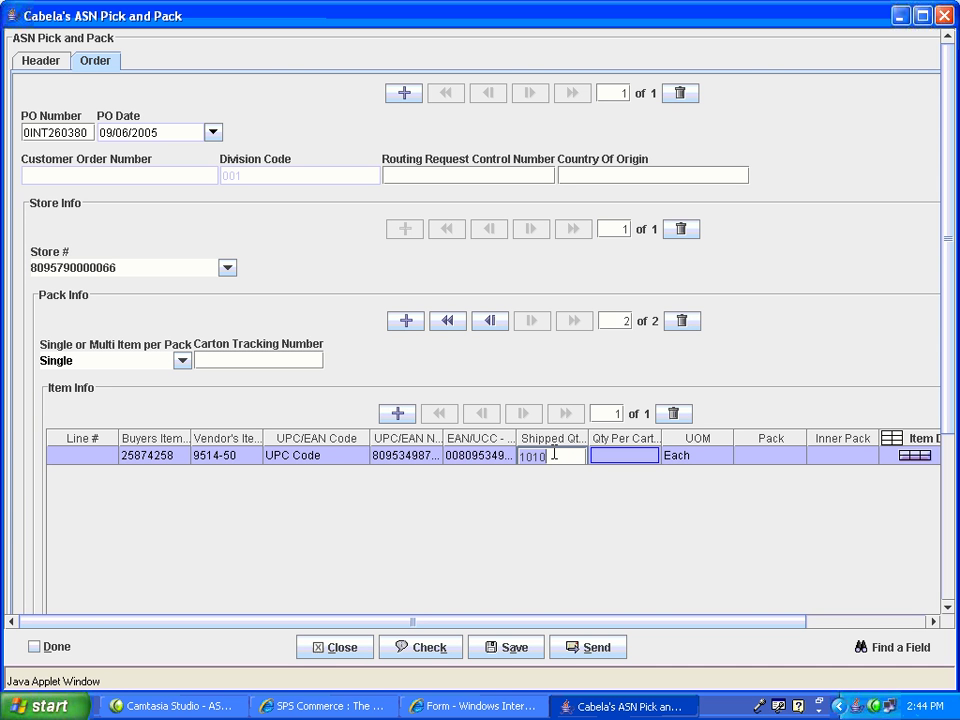
key("BackSpace")
key("BackSpace")
key("BackSpace")
type("0")
double_click(625, 455)
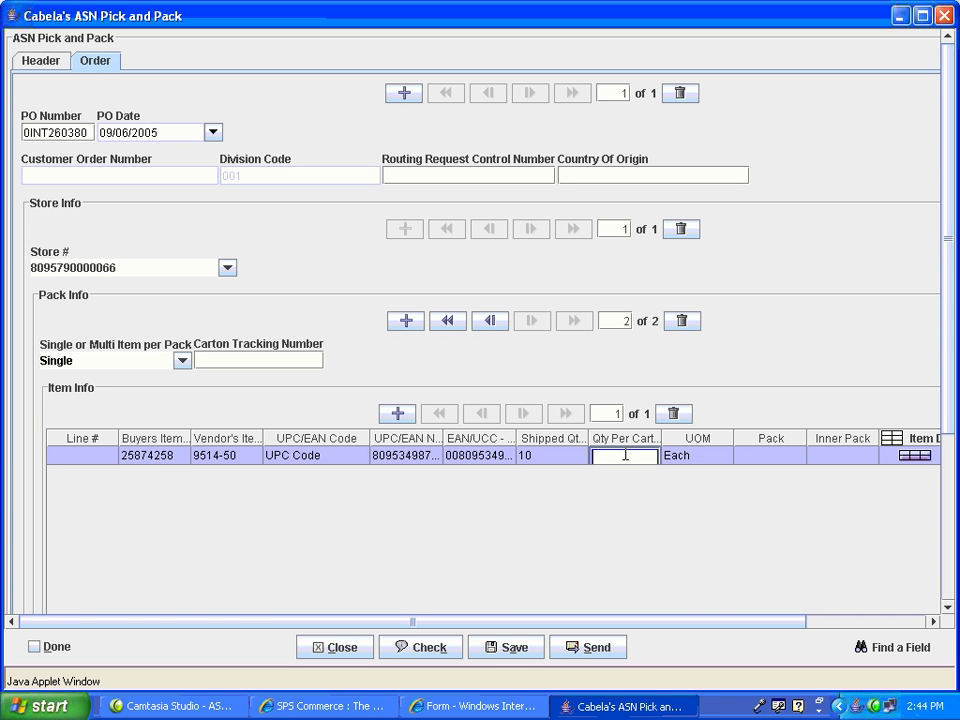
type("10")
double_click(625, 455)
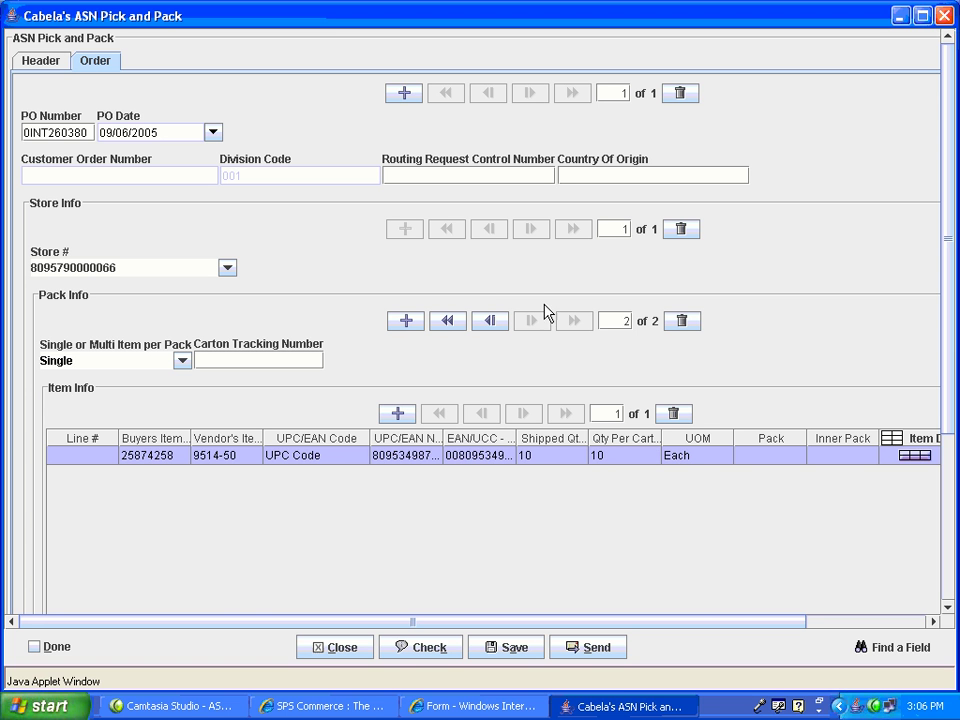
Step: Review the first pack's record and add a third Pack Info record of type Multiple
left_click(446, 325)
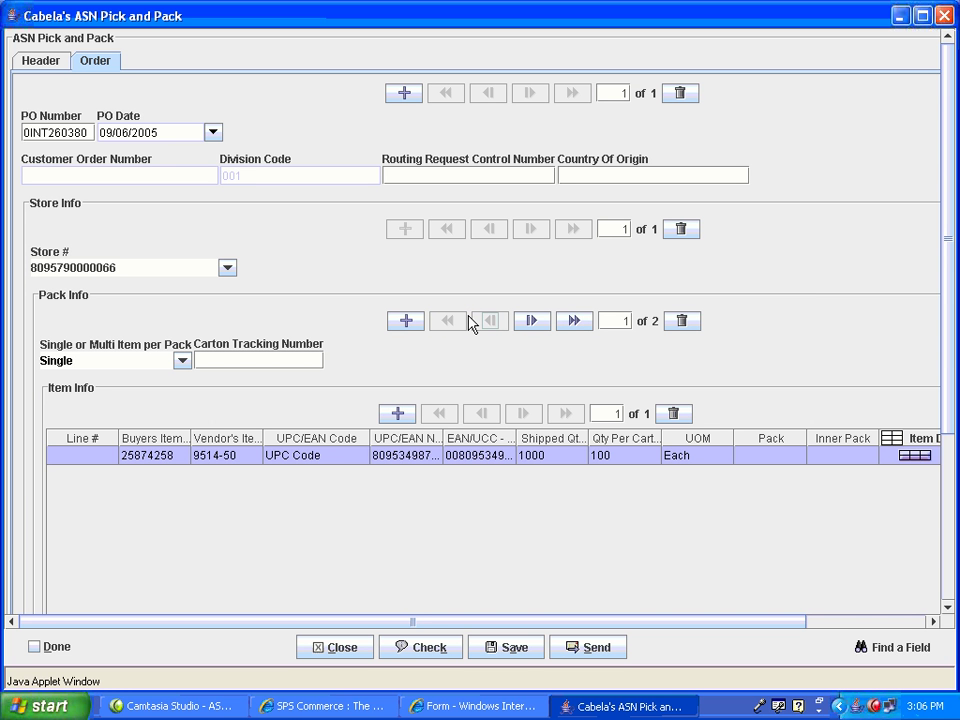
left_click(531, 321)
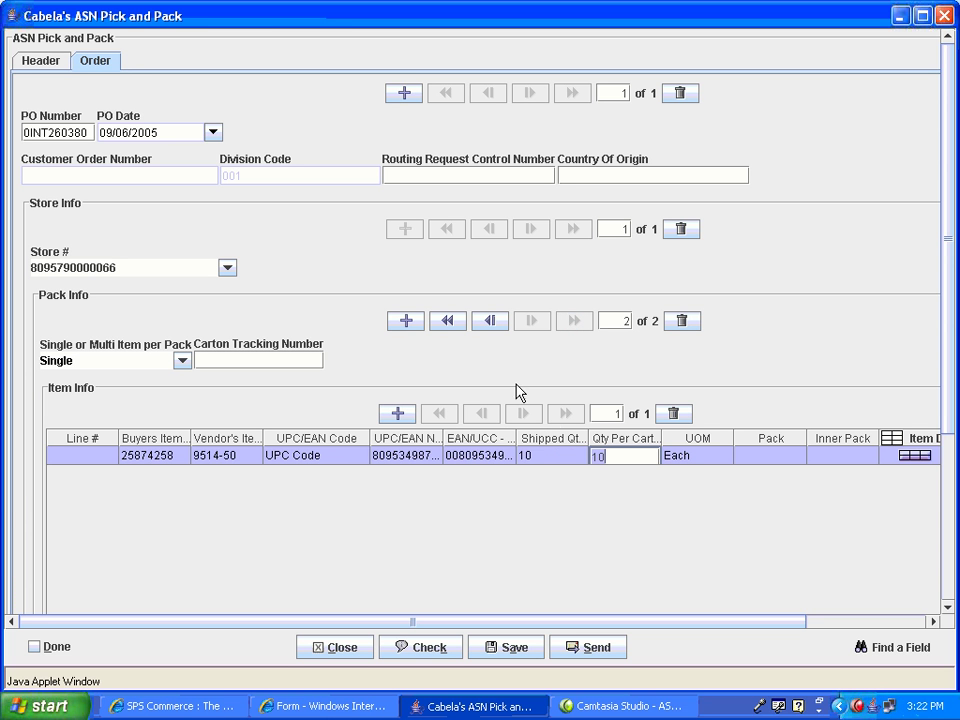
left_click(405, 321)
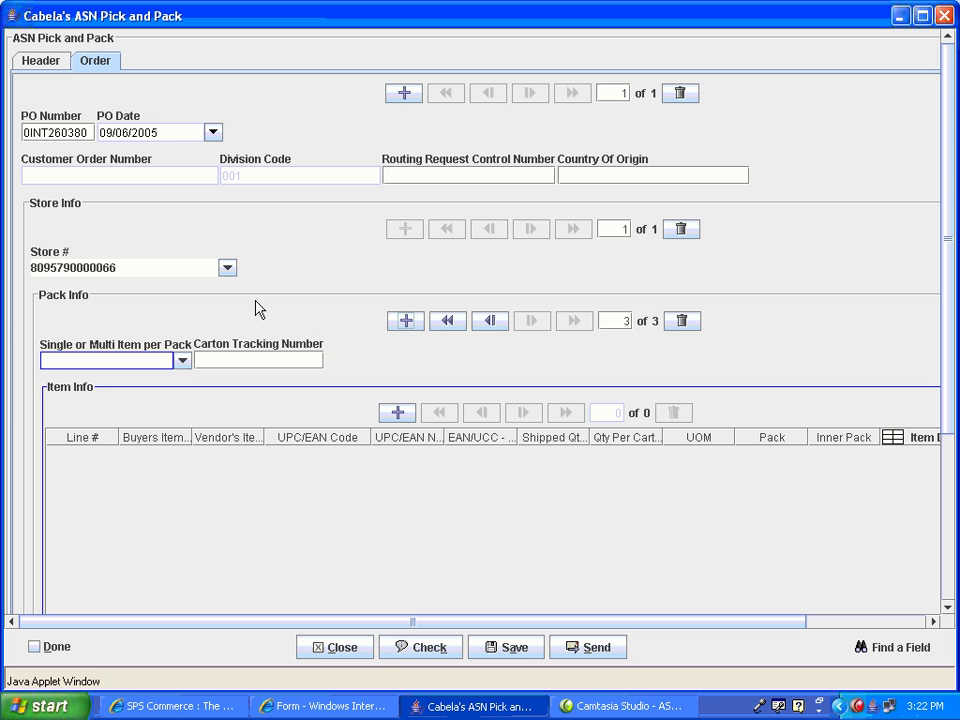
left_click(183, 362)
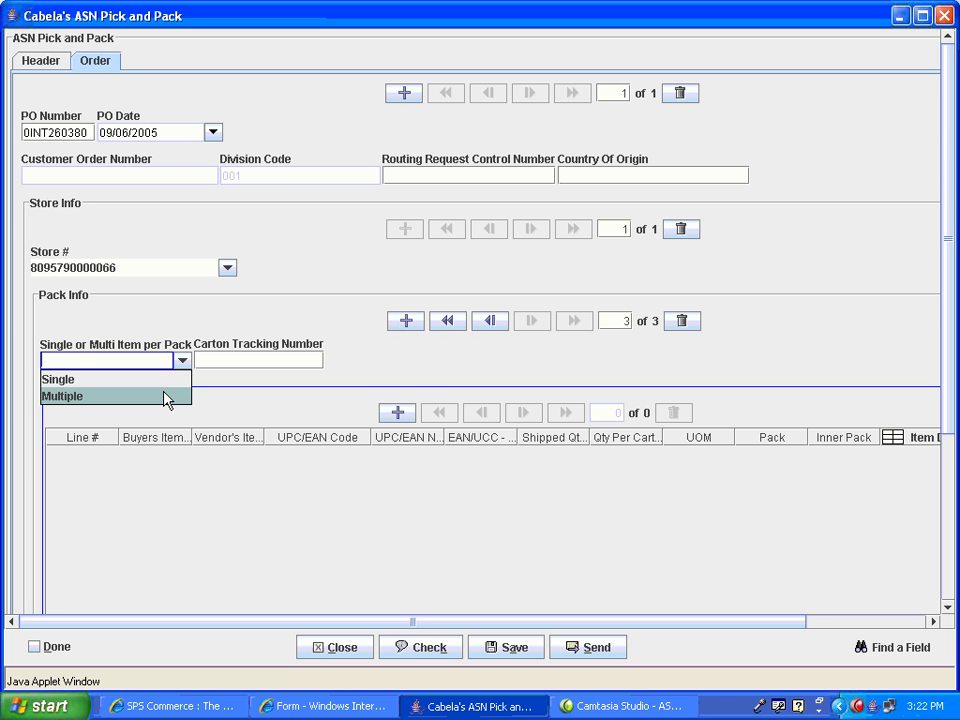
left_click(166, 398)
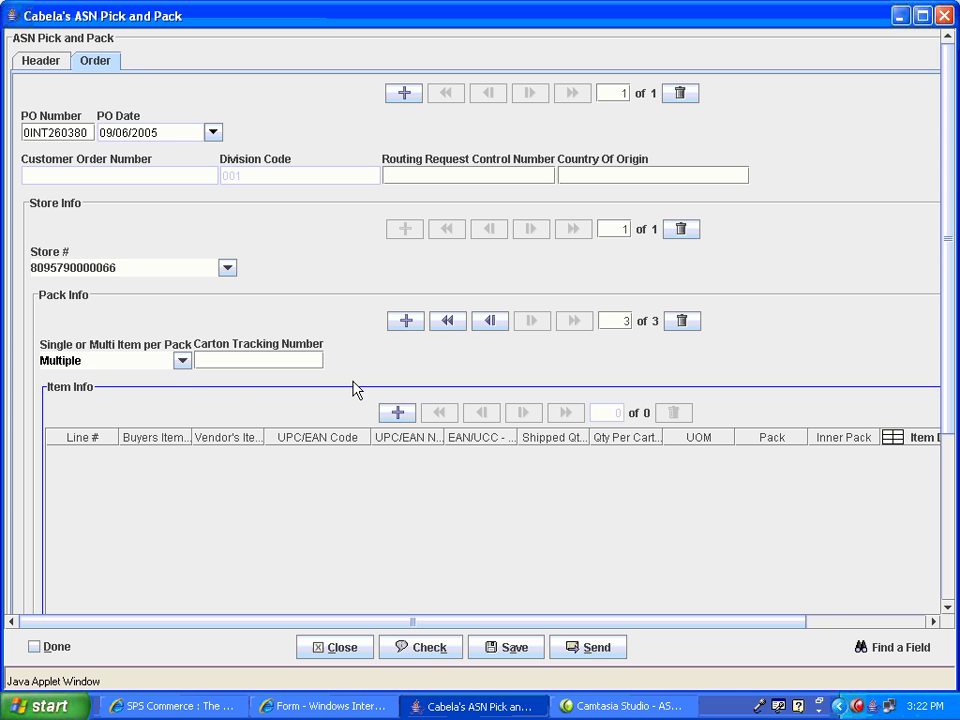
Step: Include items 25851346, 25853321 and 25555554 in the third pack
left_click(396, 414)
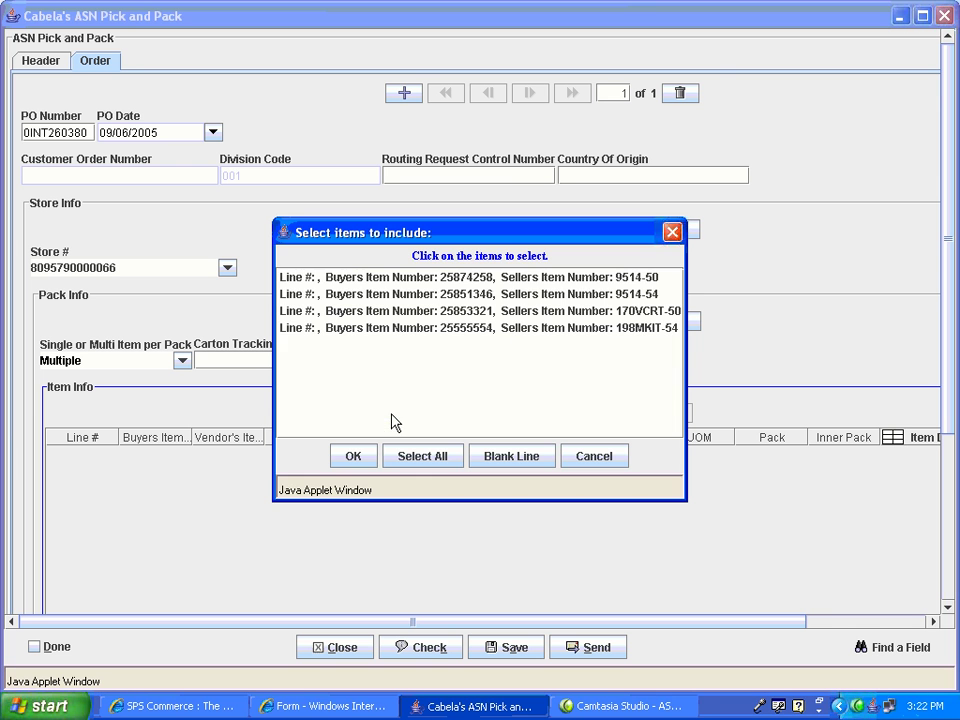
left_click(440, 296)
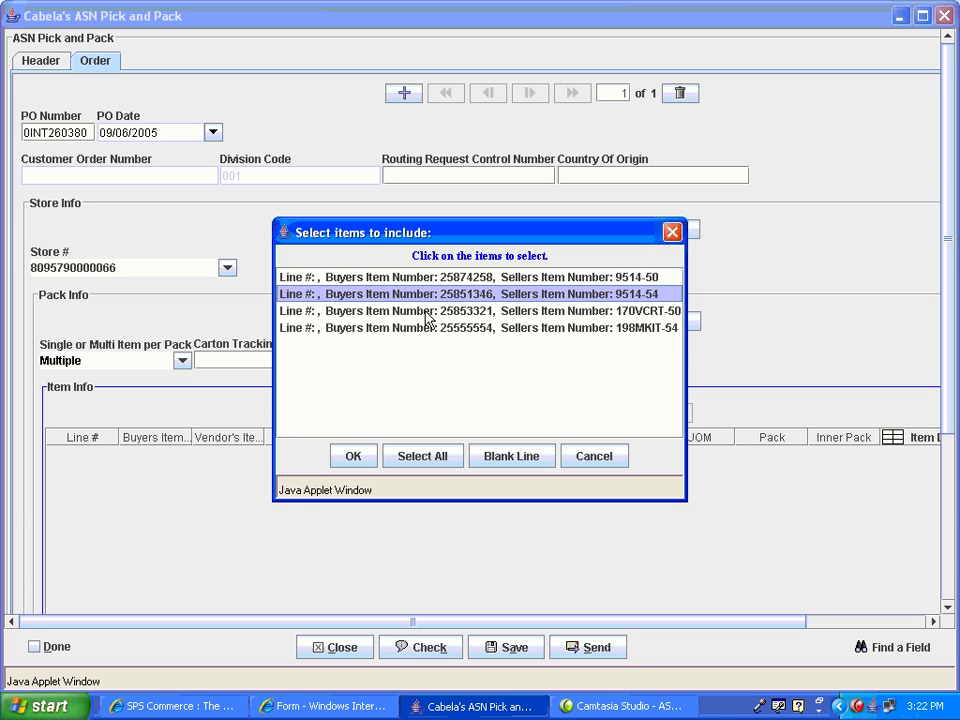
left_click(430, 313)
left_click(423, 329)
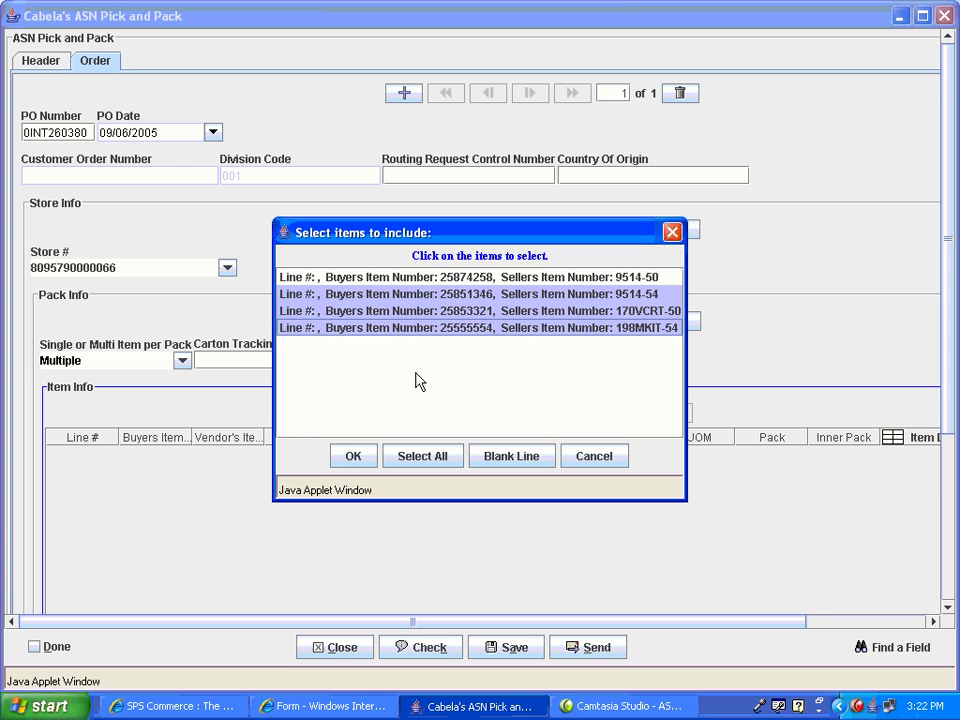
left_click(352, 462)
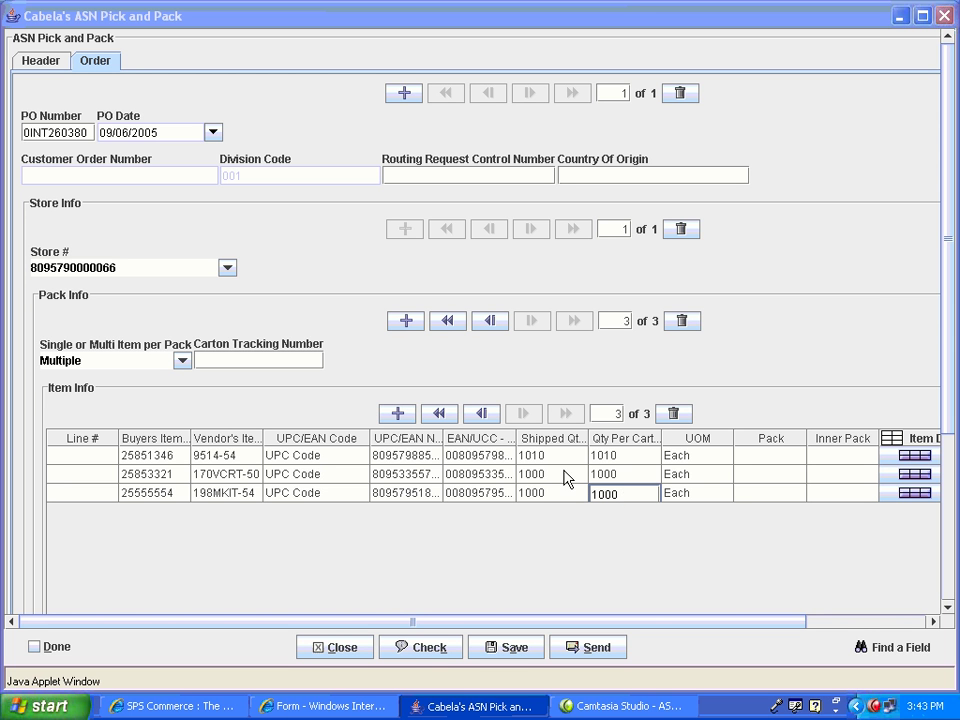
Step: Check the document for errors and fill in the mandatory Ship From zip in the header
left_click(403, 652)
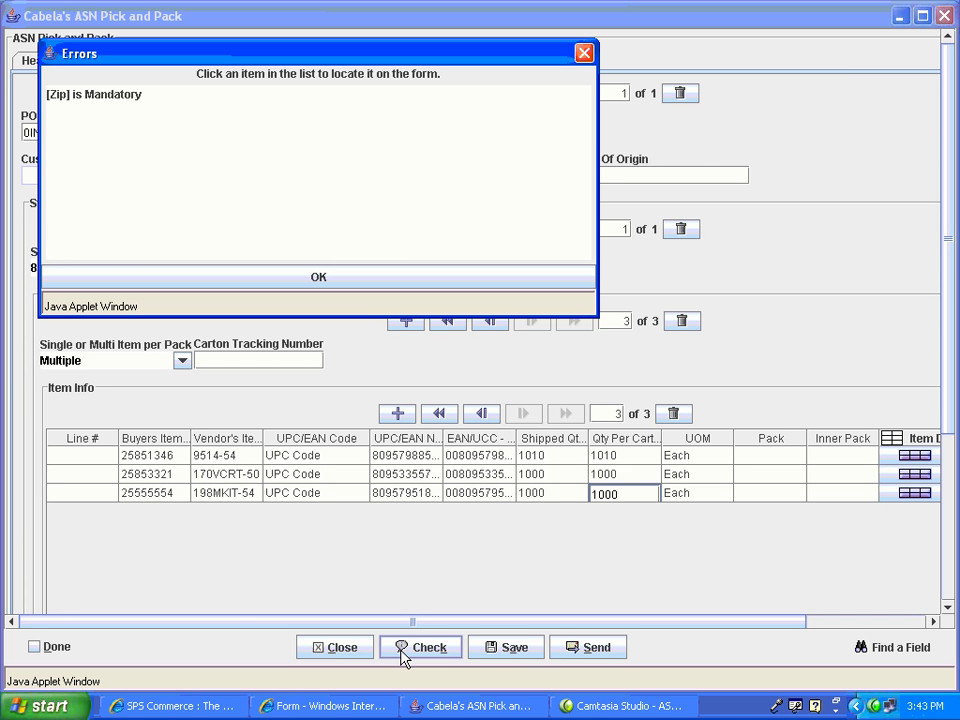
left_click(110, 100)
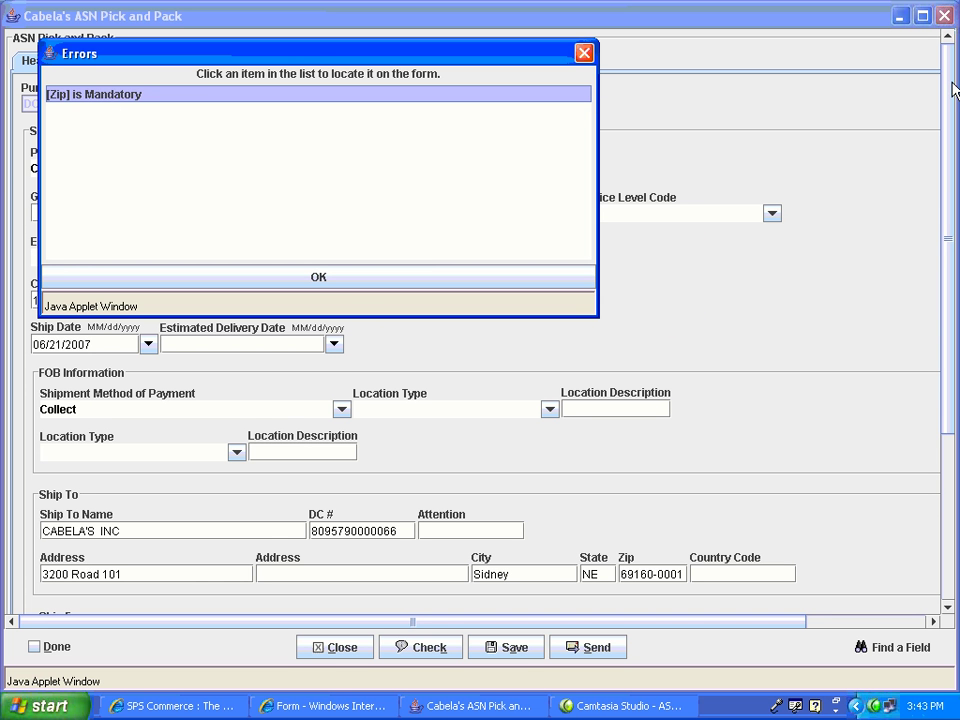
left_click_drag(953, 90, 945, 290)
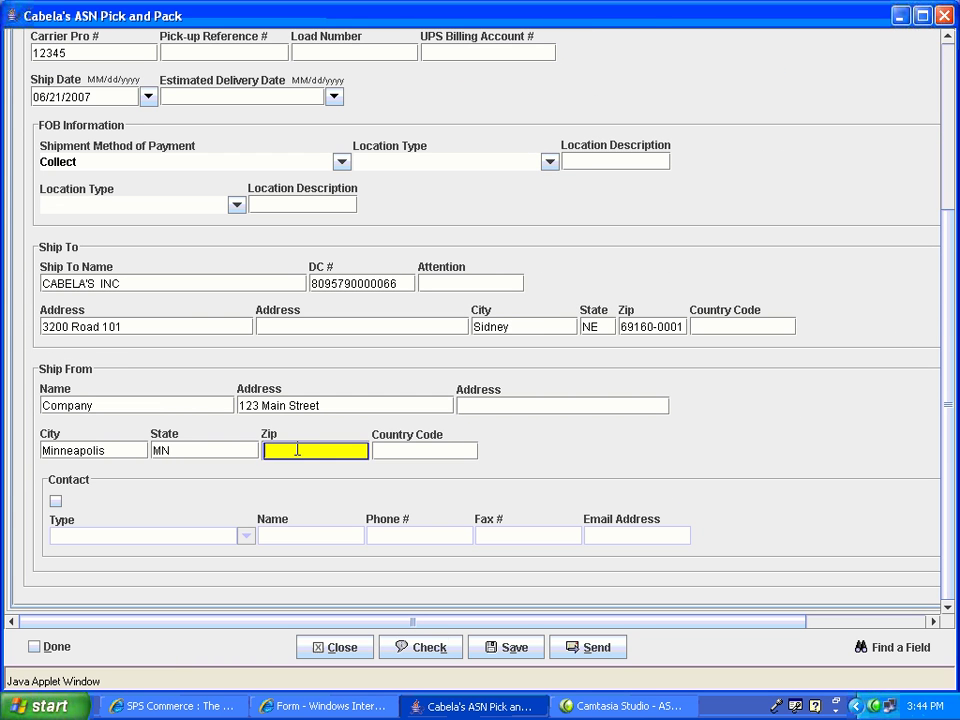
type("12345")
double_click(298, 451)
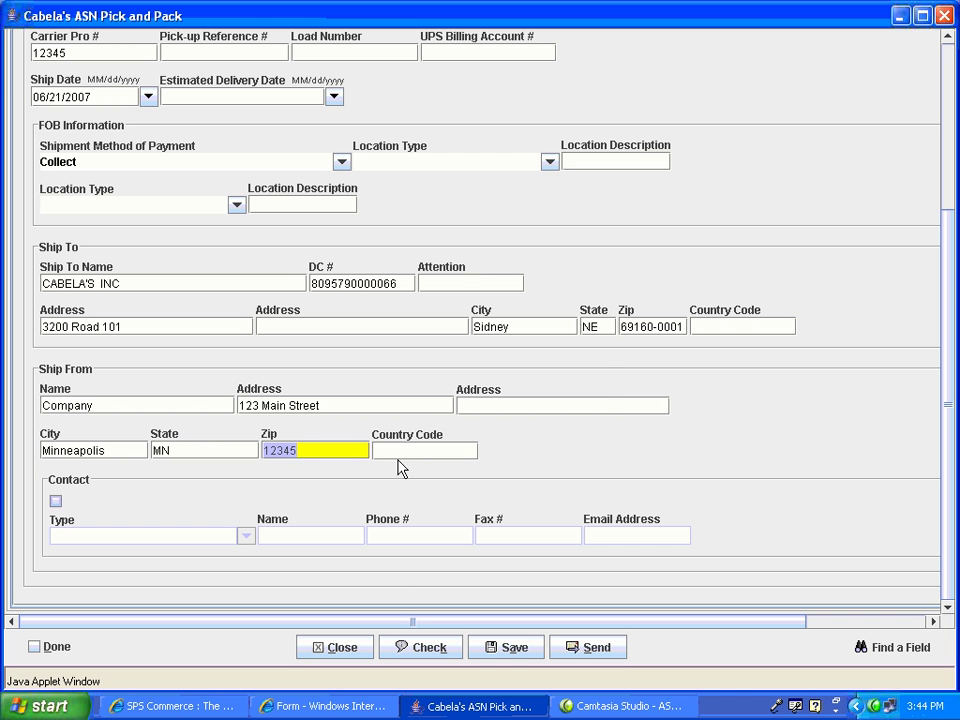
Step: Check the document again and save it as a draft
left_click(422, 652)
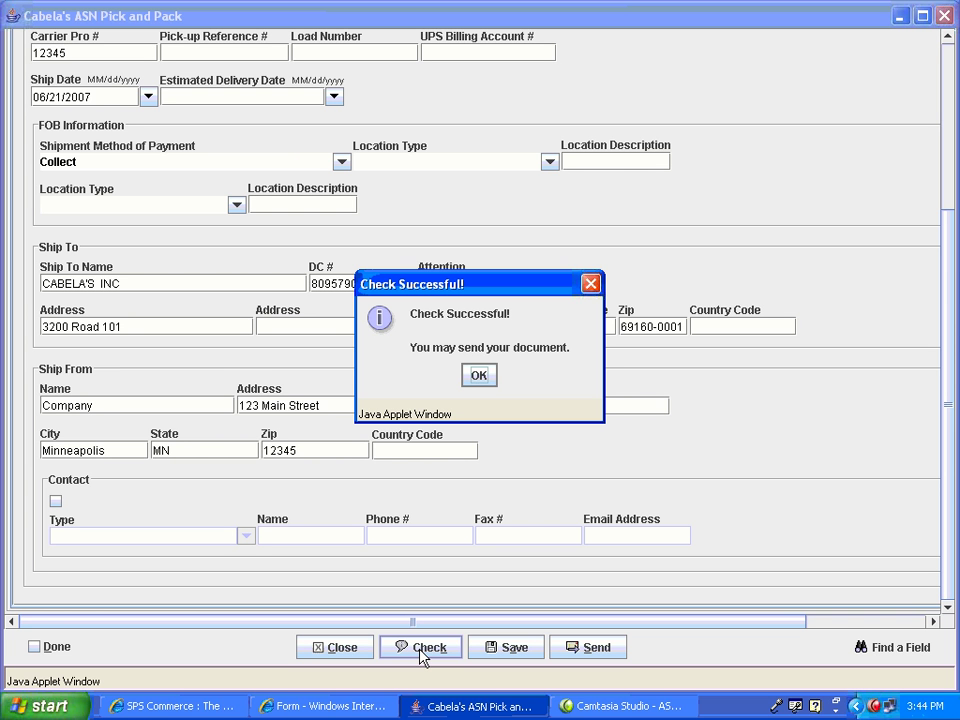
left_click(480, 378)
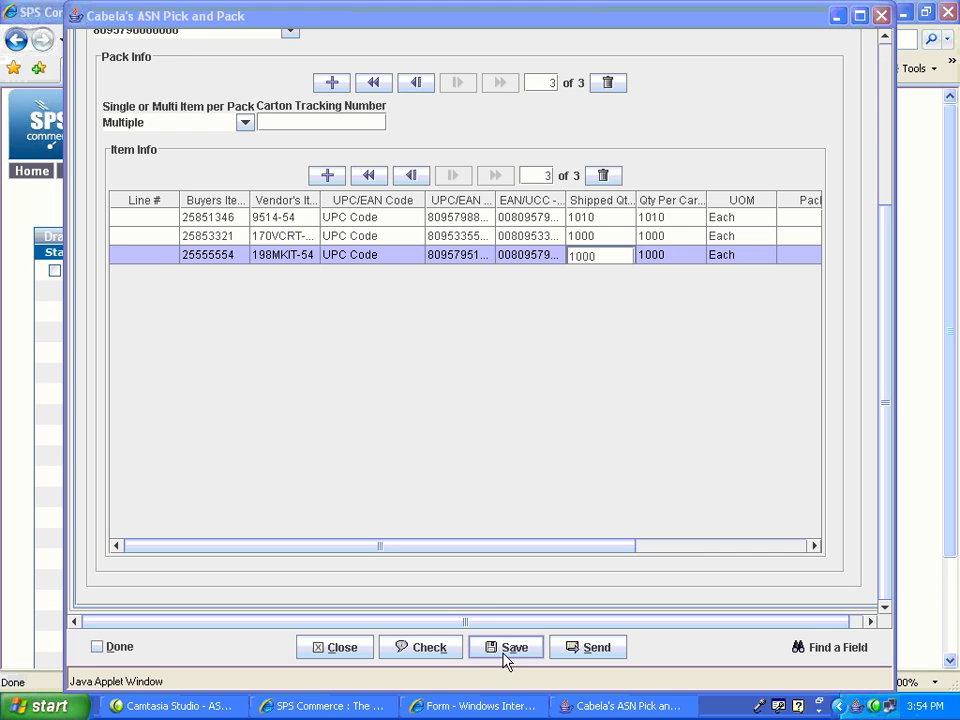
left_click(506, 652)
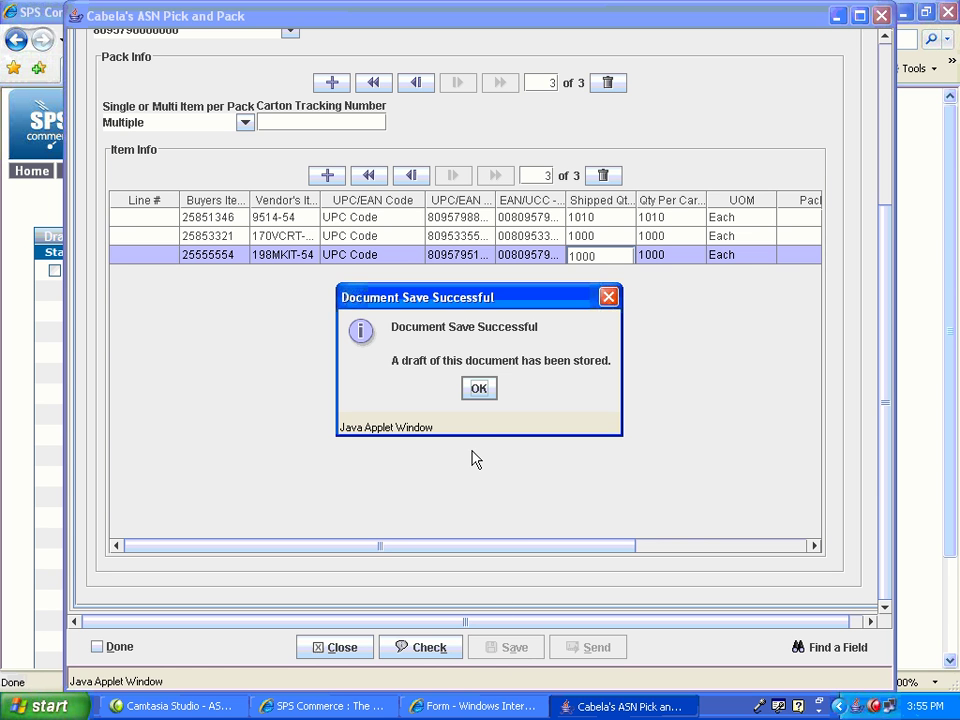
Step: Dismiss the save confirmation, close the ASN document and its data entry window, and refresh the Drafts list
left_click(479, 389)
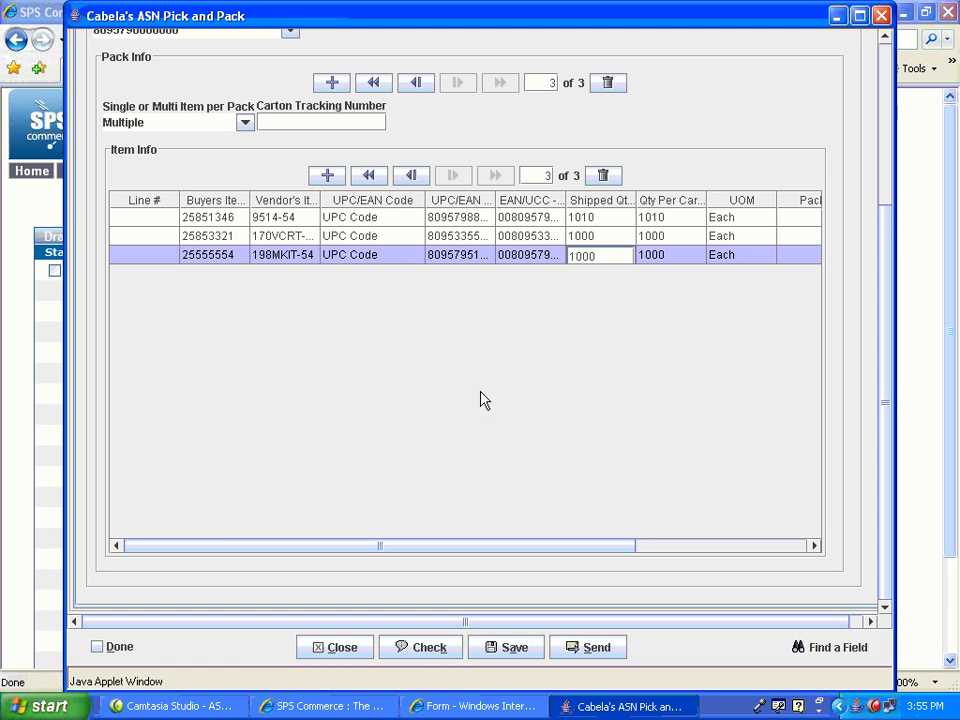
left_click(883, 16)
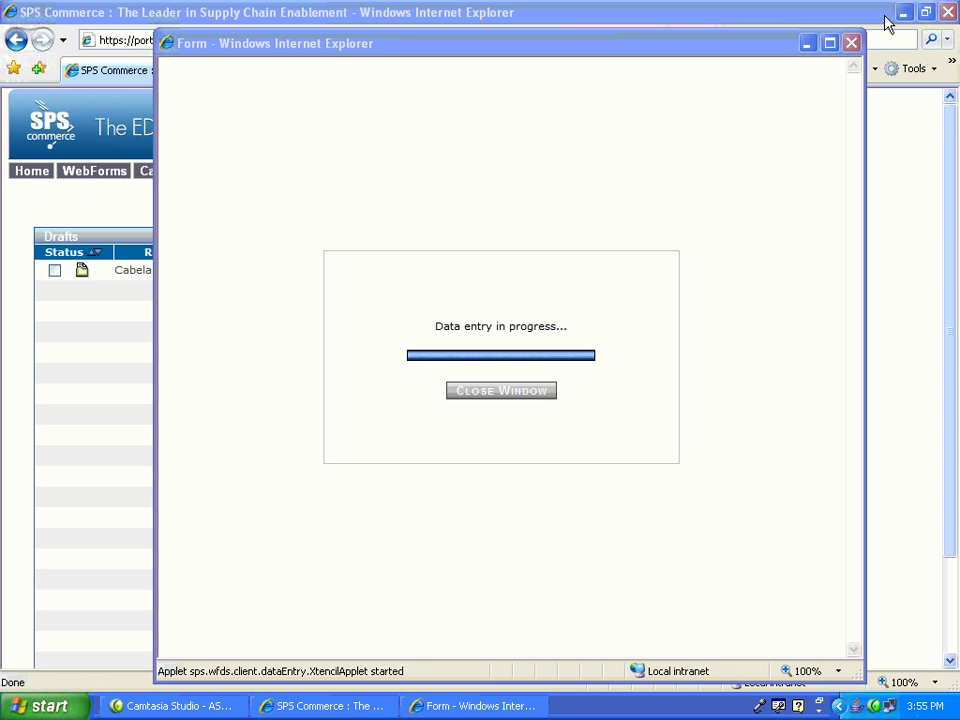
left_click(851, 43)
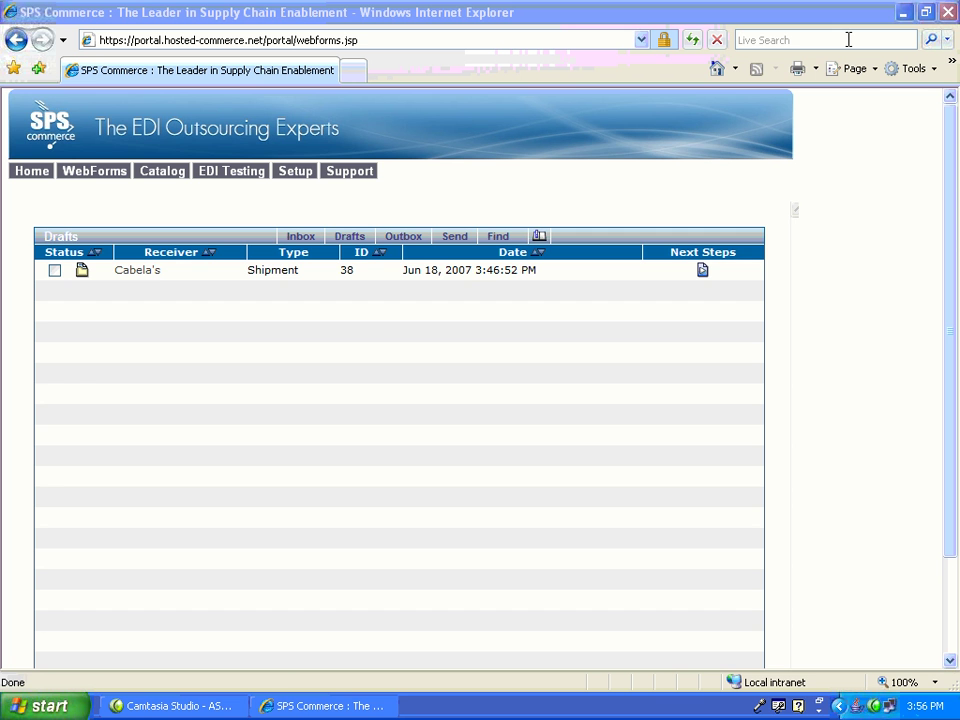
left_click(347, 239)
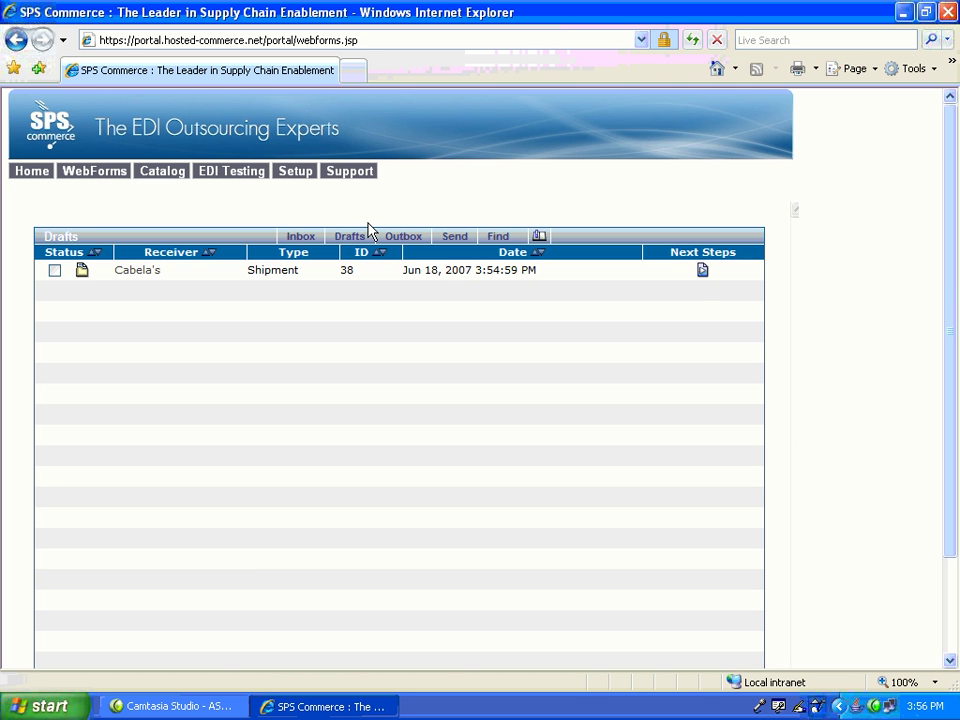
Step: Open the shipping labels for the Cabela's shipment draft, allow the label applet to run, and maximize the label window
left_click(703, 272)
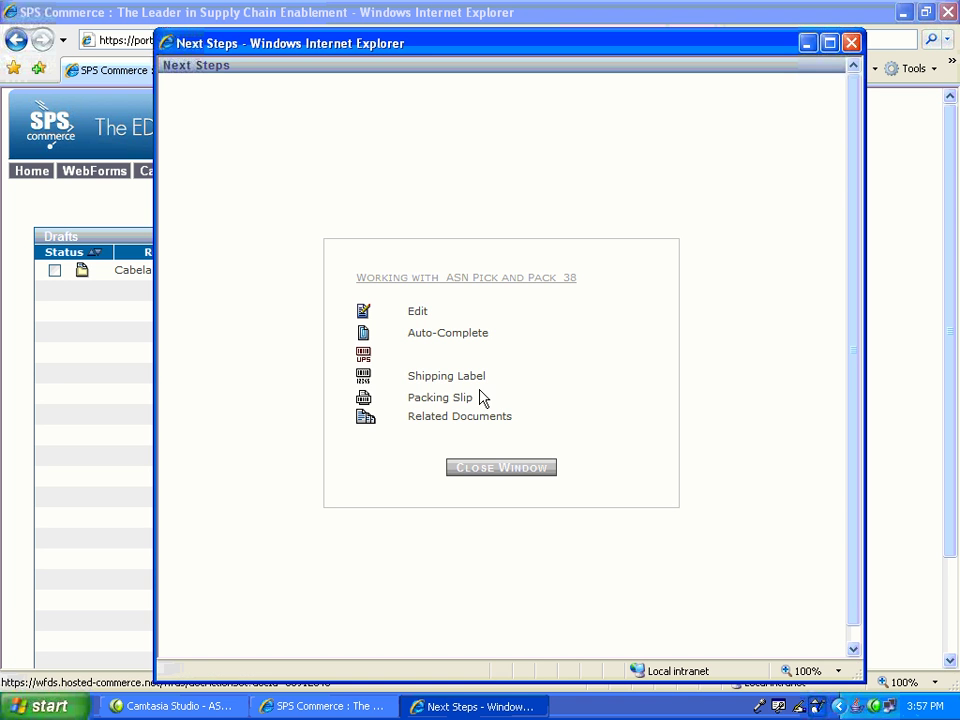
left_click(424, 380)
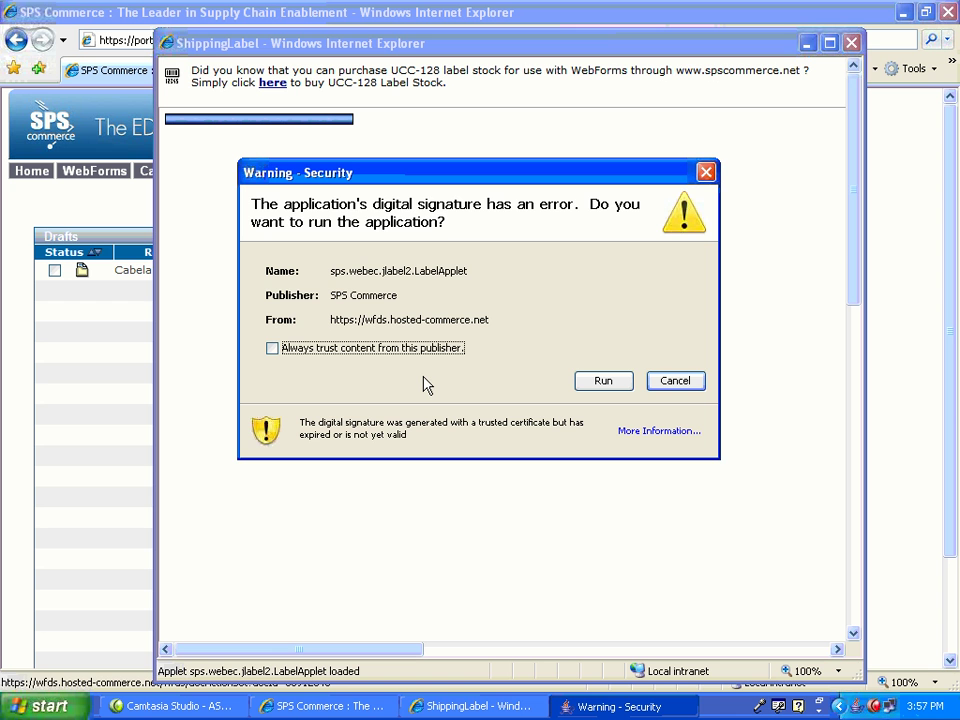
left_click(602, 382)
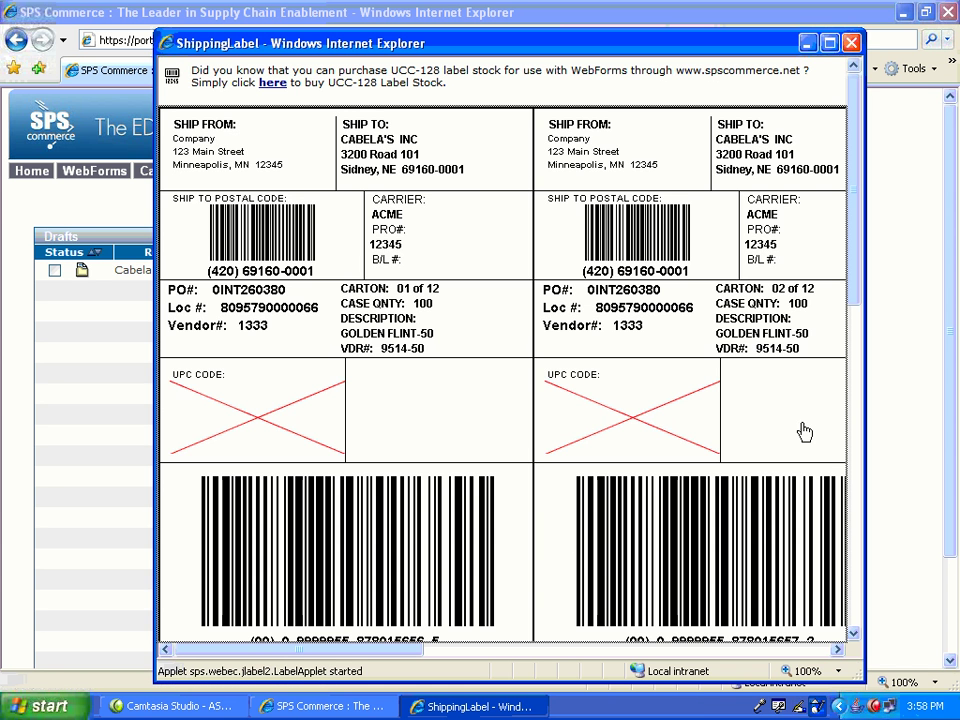
left_click(831, 43)
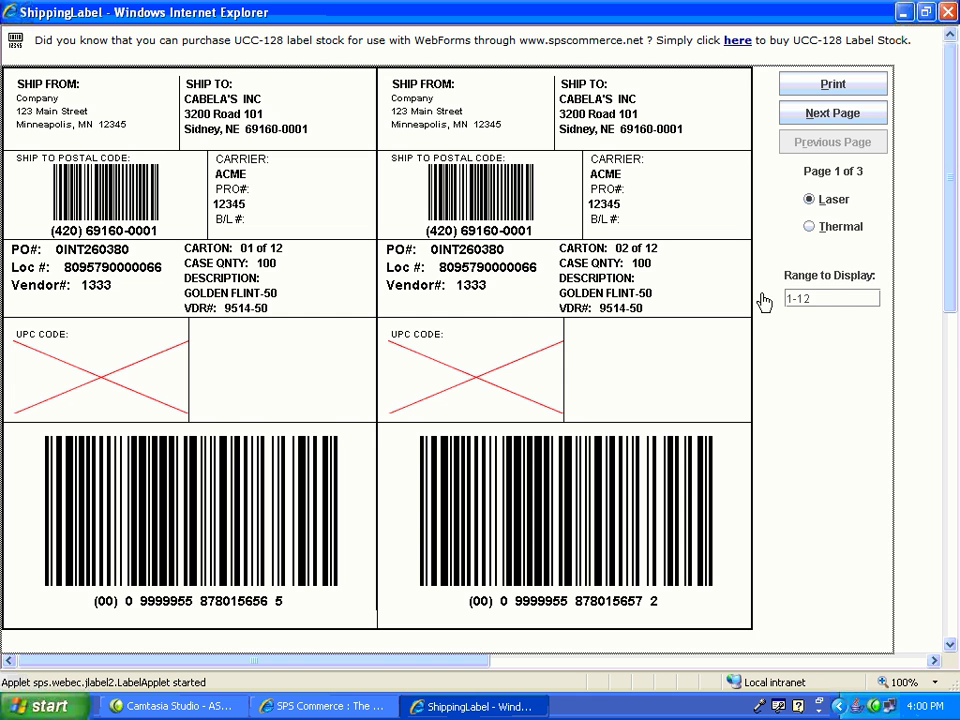
Step: Limit the displayed shipping labels to the range 1-4, and close the label window
scroll(822, 305, "down", 1)
left_click(817, 258)
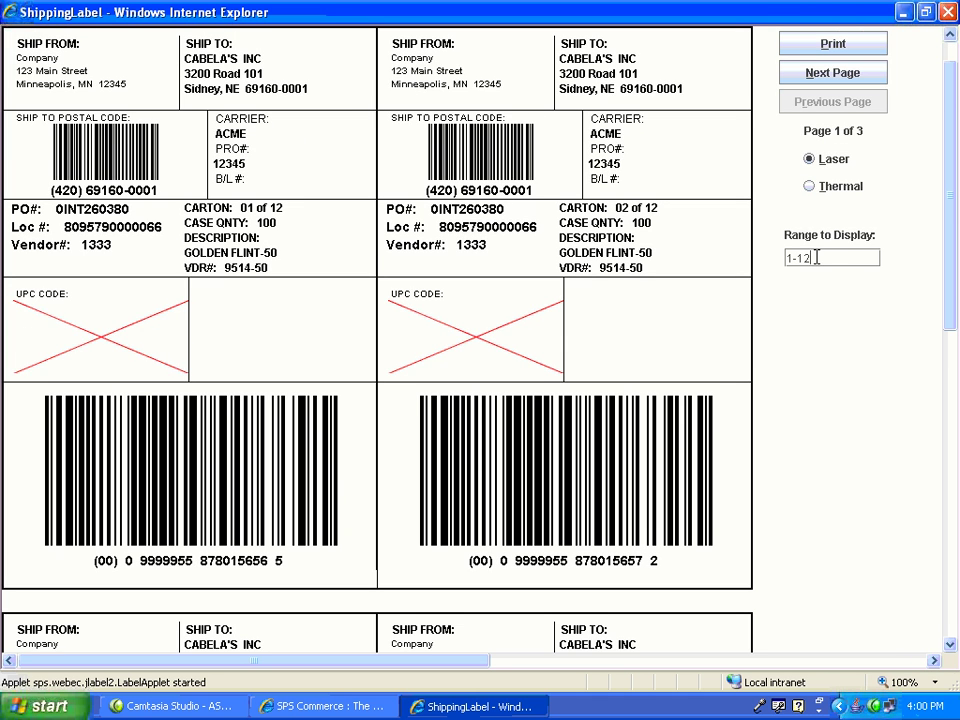
key("BackSpace")
key("BackSpace")
type("4")
key("Return")
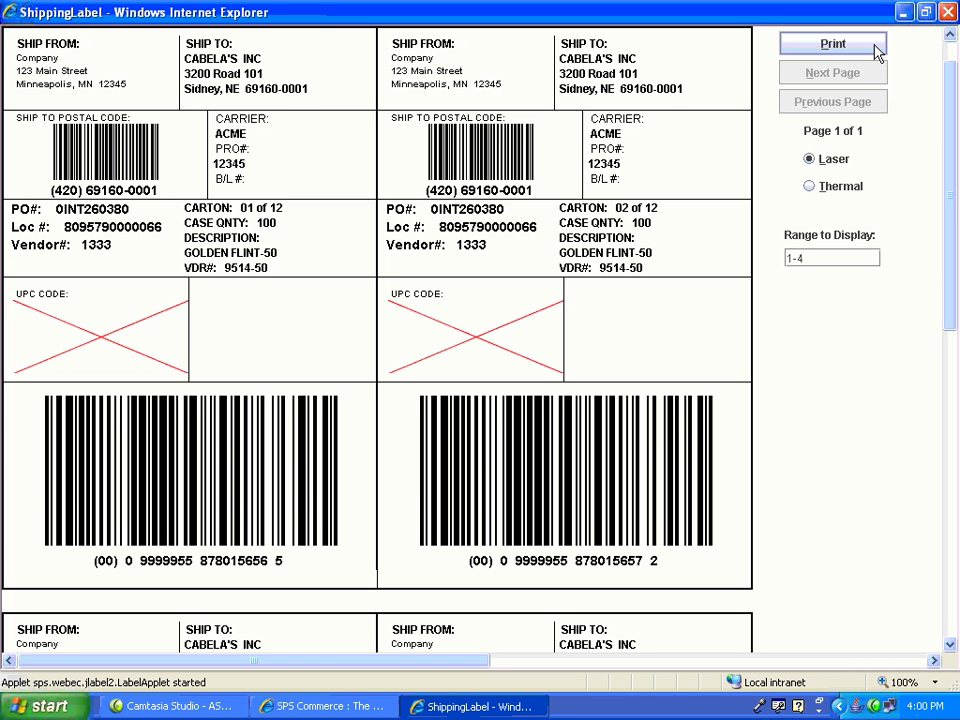
left_click(947, 12)
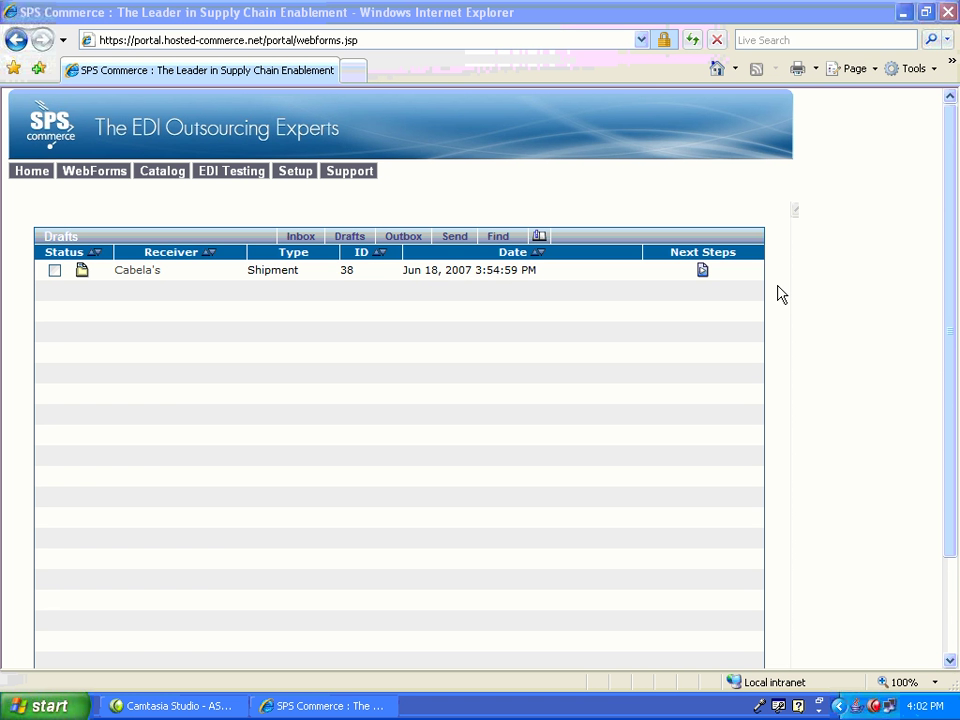